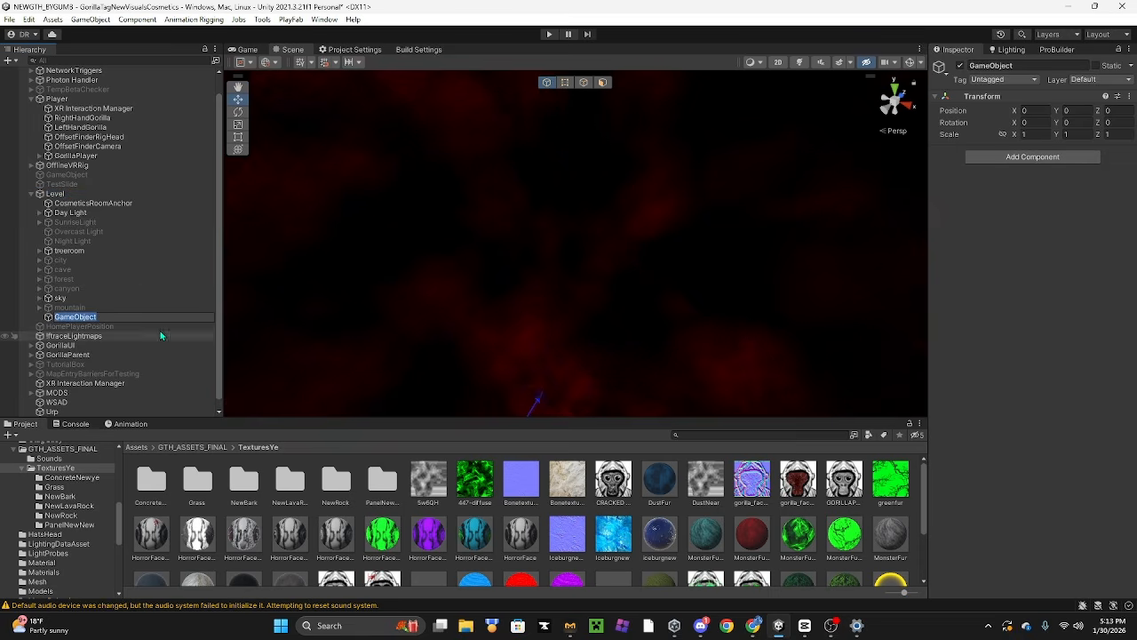
Step: Name the new empty object under Level TutMap and move it along Z to about 55
text(TutMap)
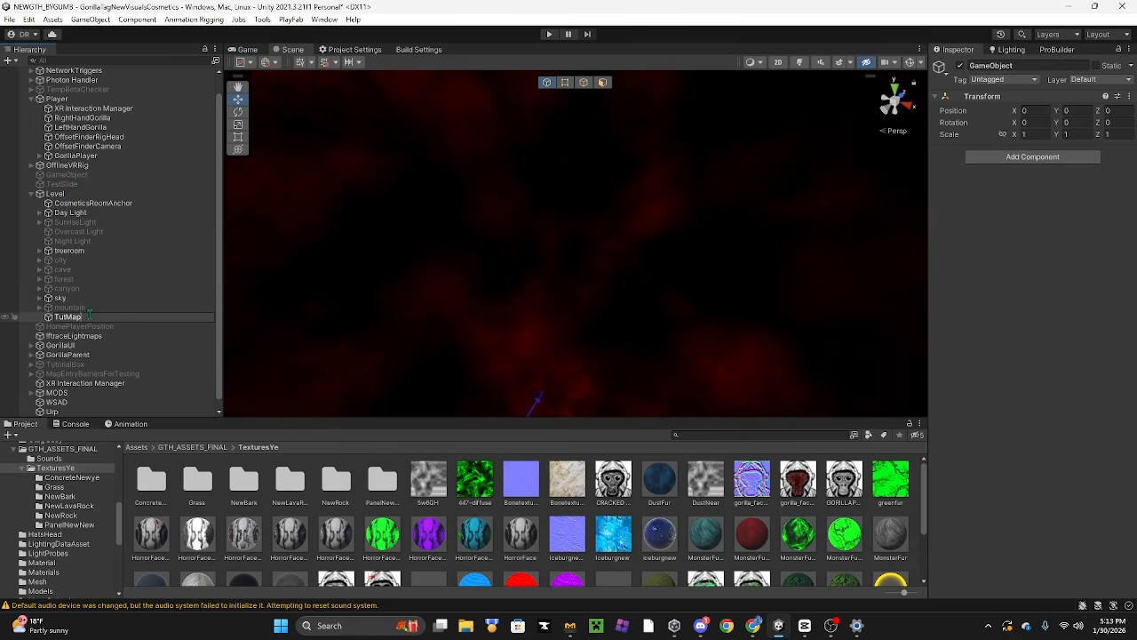
key(Return)
key(f)
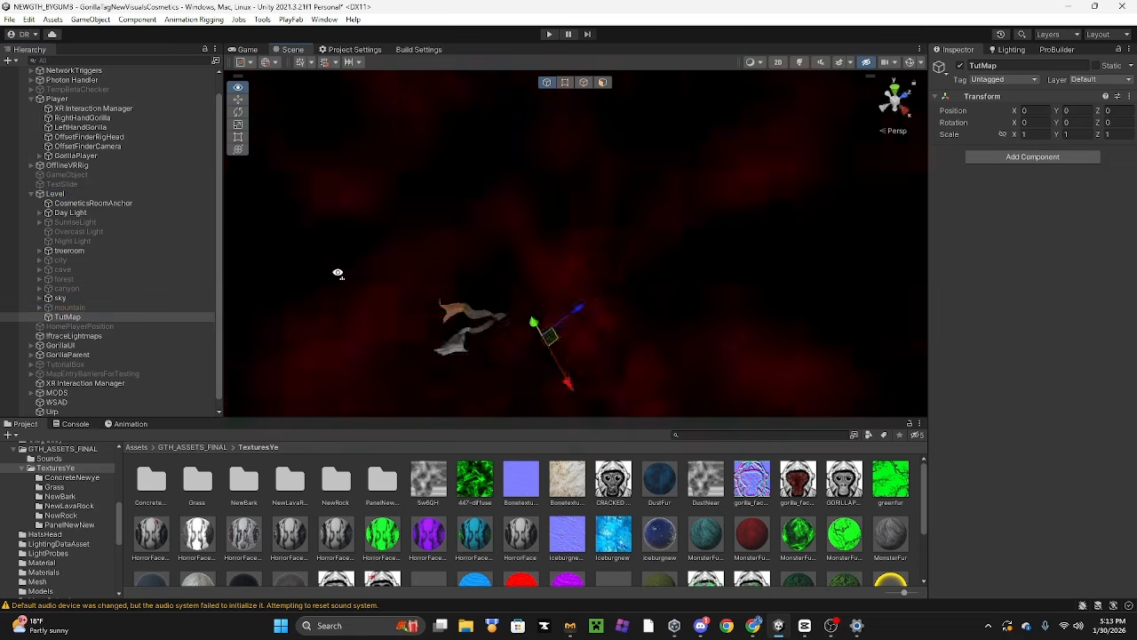
alt+drag(434, 312, 267, 231)
Step: Add a 3D Plane as a child of TutMap
right_click(80, 318)
mouse_move(164, 355)
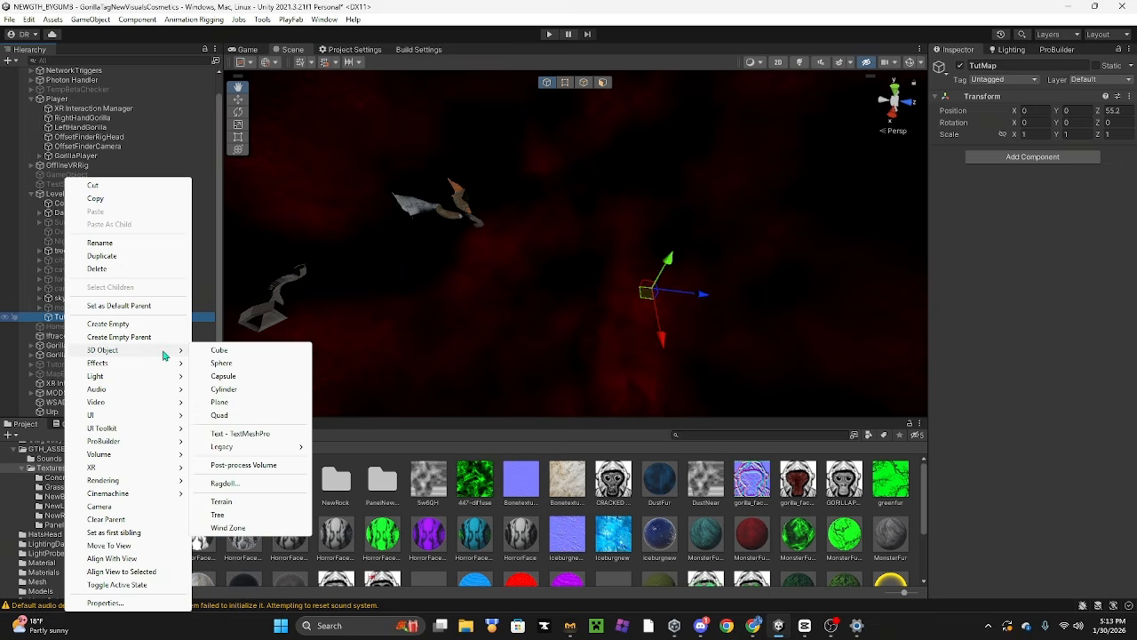
click(237, 405)
alt+drag(351, 302, 589, 300)
scroll(588, 300, down, 3)
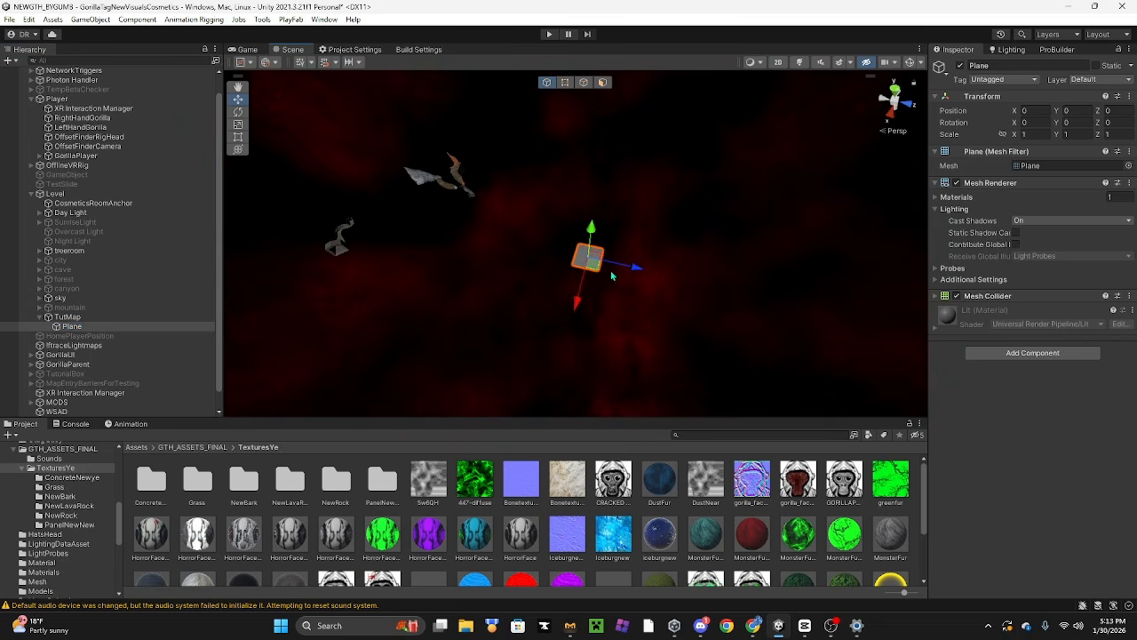
Step: Move the TutMap parent object farther from the existing map pieces, along Z to about 375.8
click(68, 317)
drag(638, 269, 774, 245)
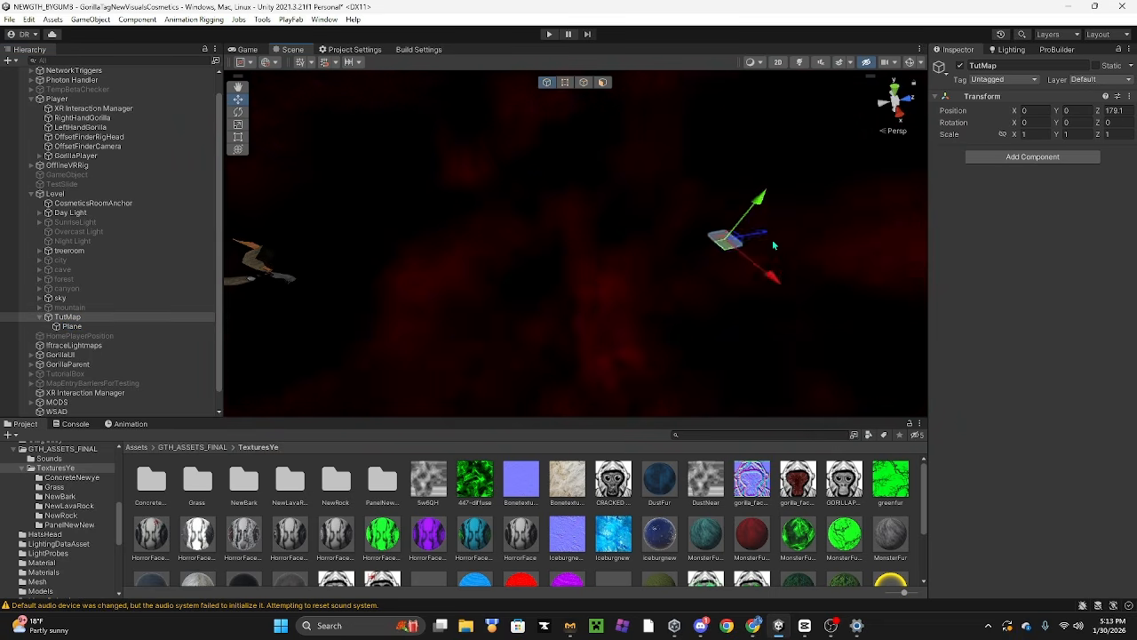
alt+drag(657, 213, 777, 201)
key(f)
alt+drag(640, 187, 426, 293)
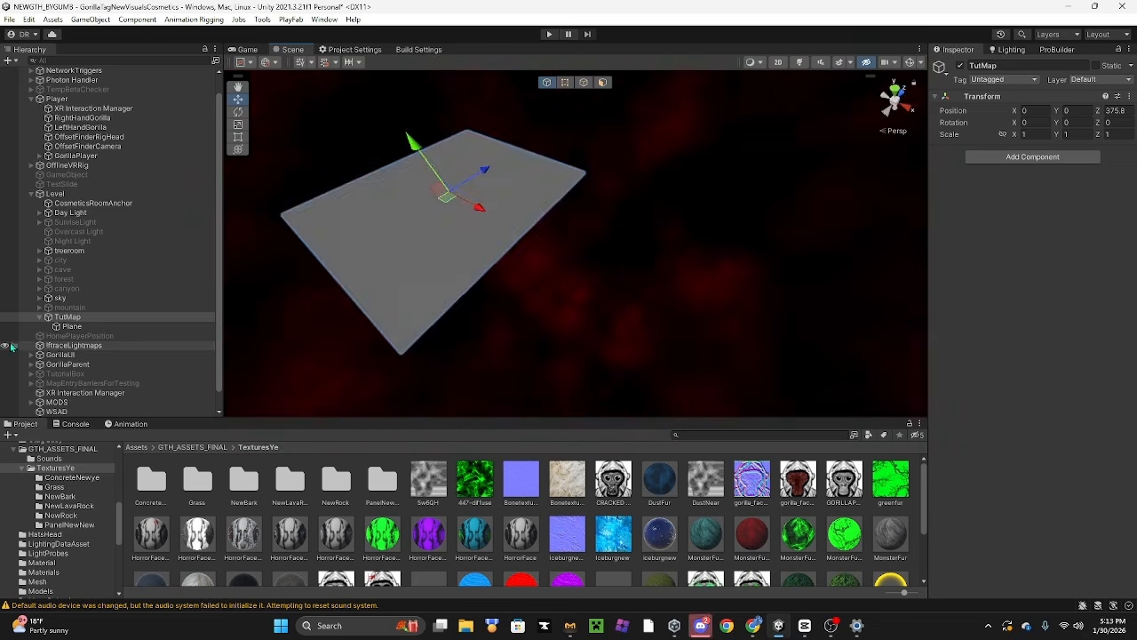
Step: Select the Plane inside TutMap and examine its surface in the scene
click(66, 326)
alt+drag(578, 258, 1079, 272)
right_drag(1081, 272, 662, 231)
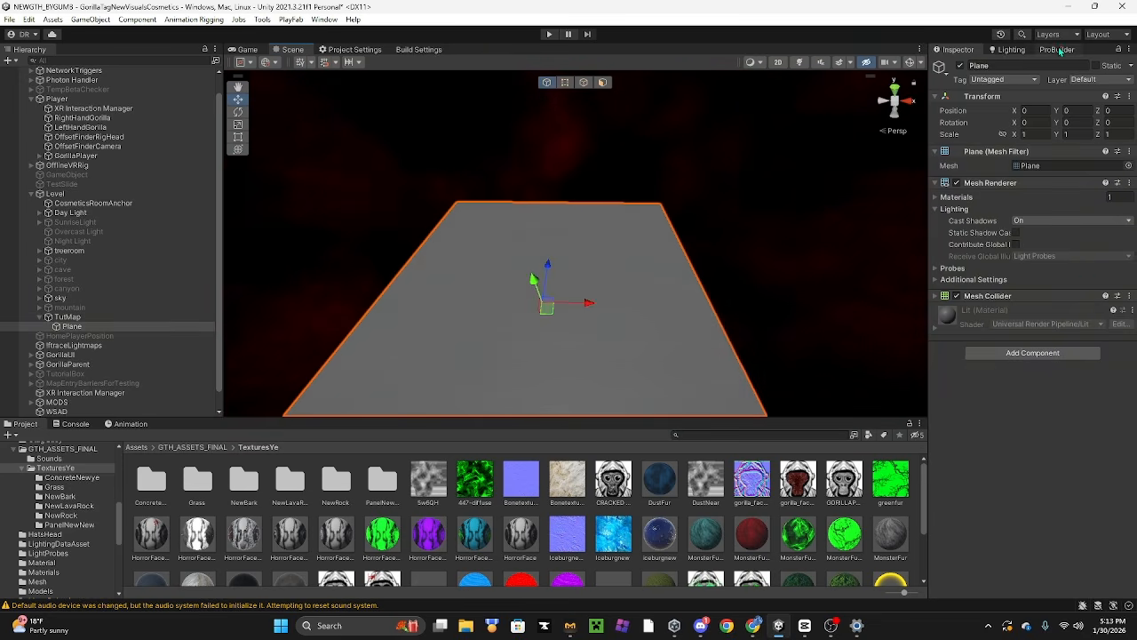
right_drag(838, 300, 621, 223)
Step: Look up ProBuilder in the Unity Registry packages by searching for "pro", view its details and close the Package Manager
click(324, 19)
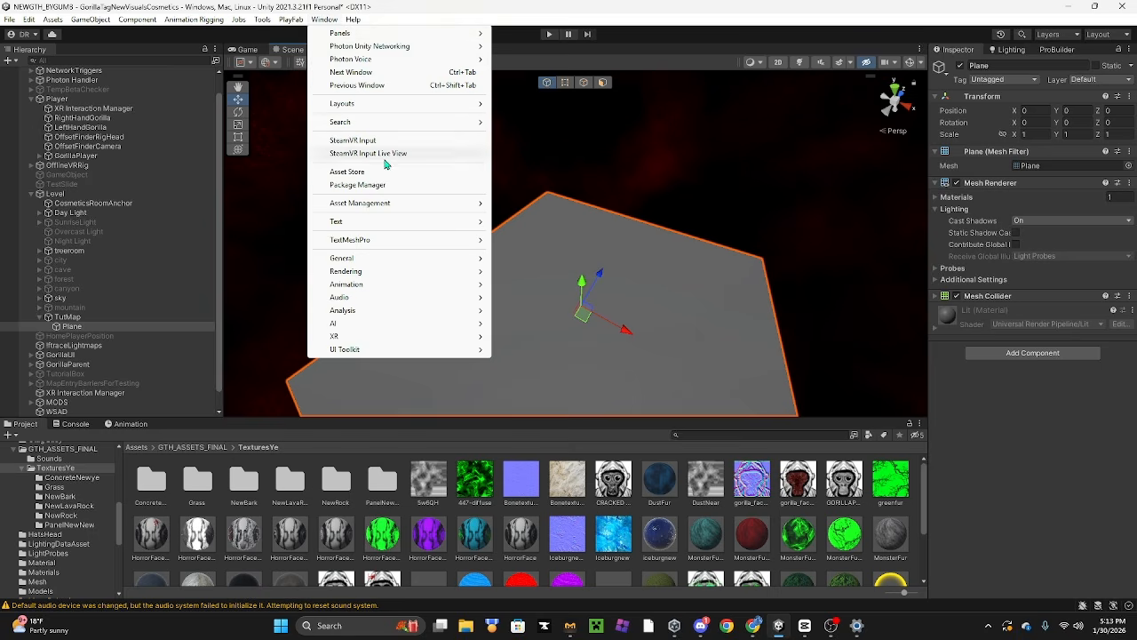
click(364, 185)
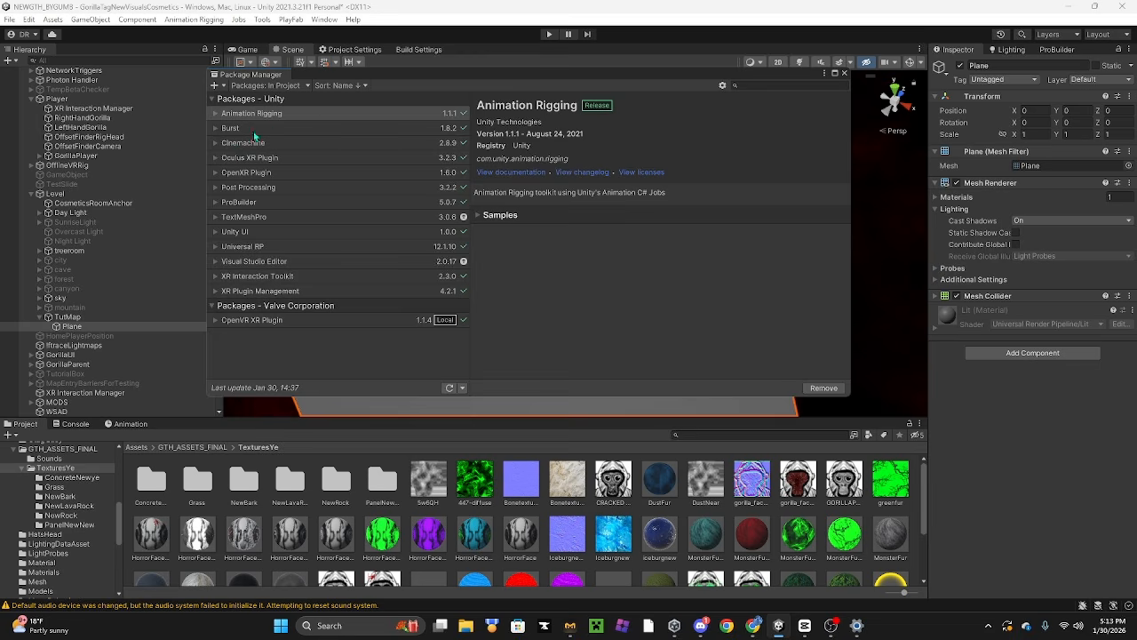
click(290, 86)
click(262, 95)
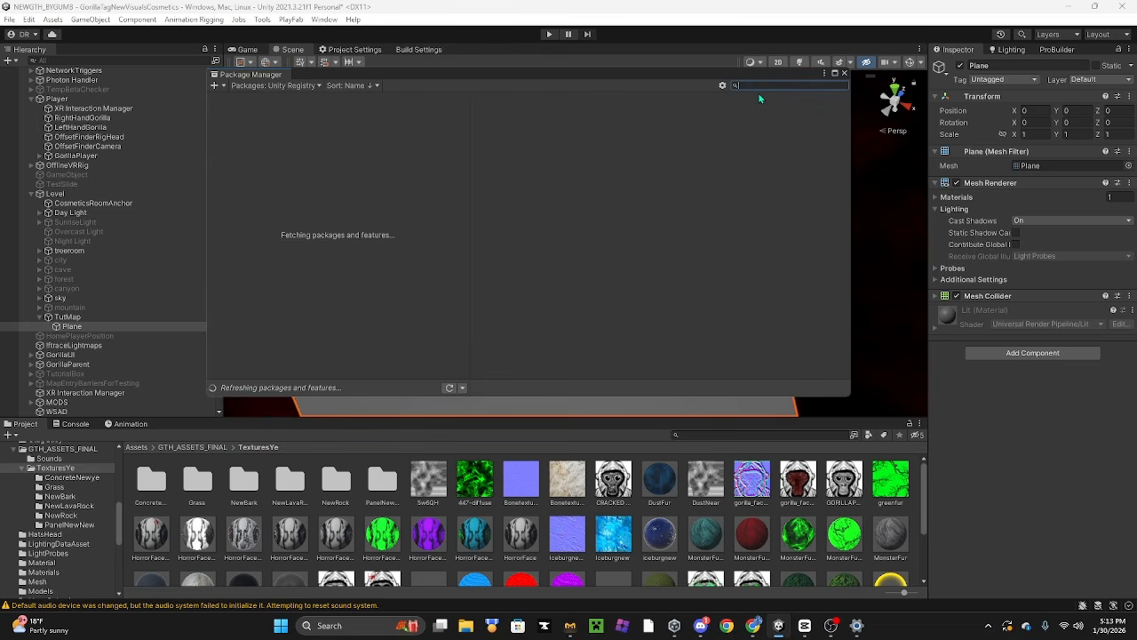
text(pro)
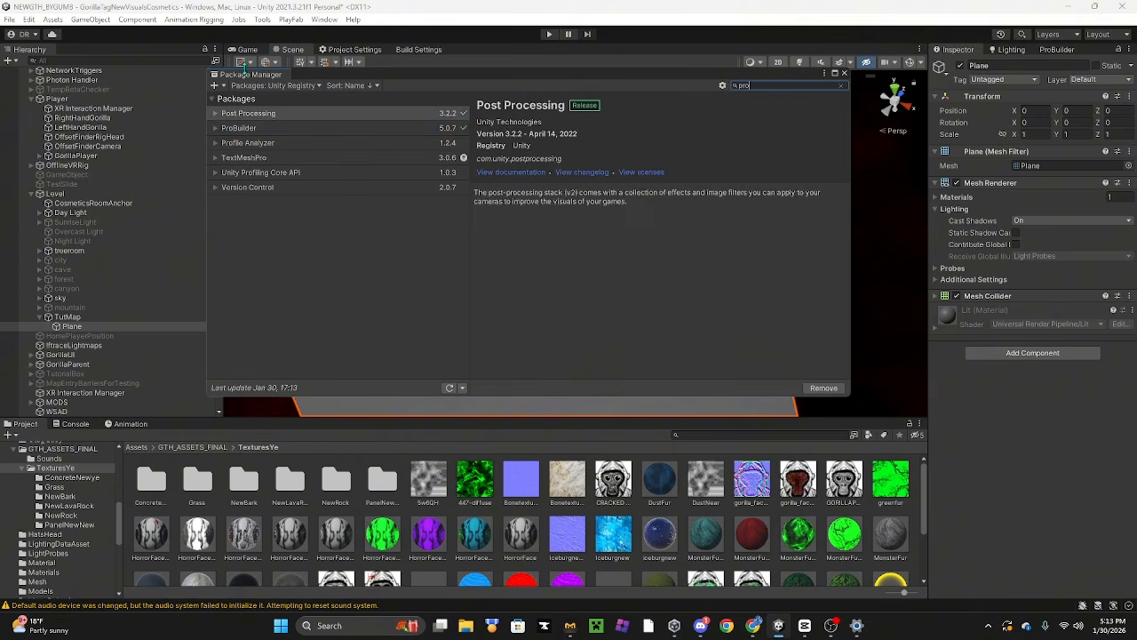
click(224, 128)
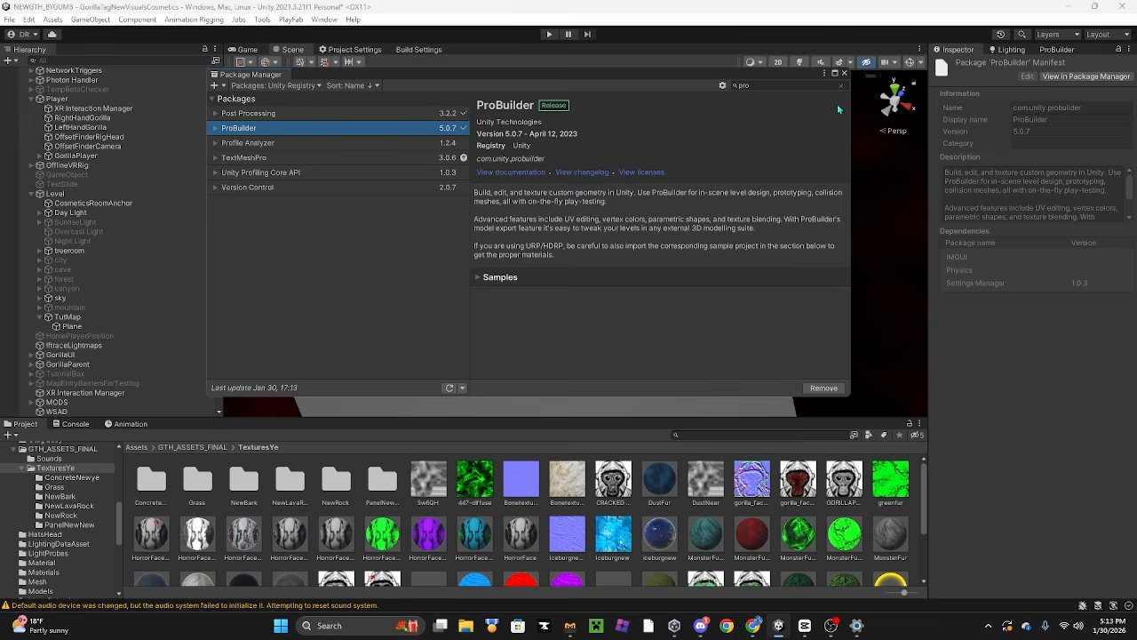
click(844, 74)
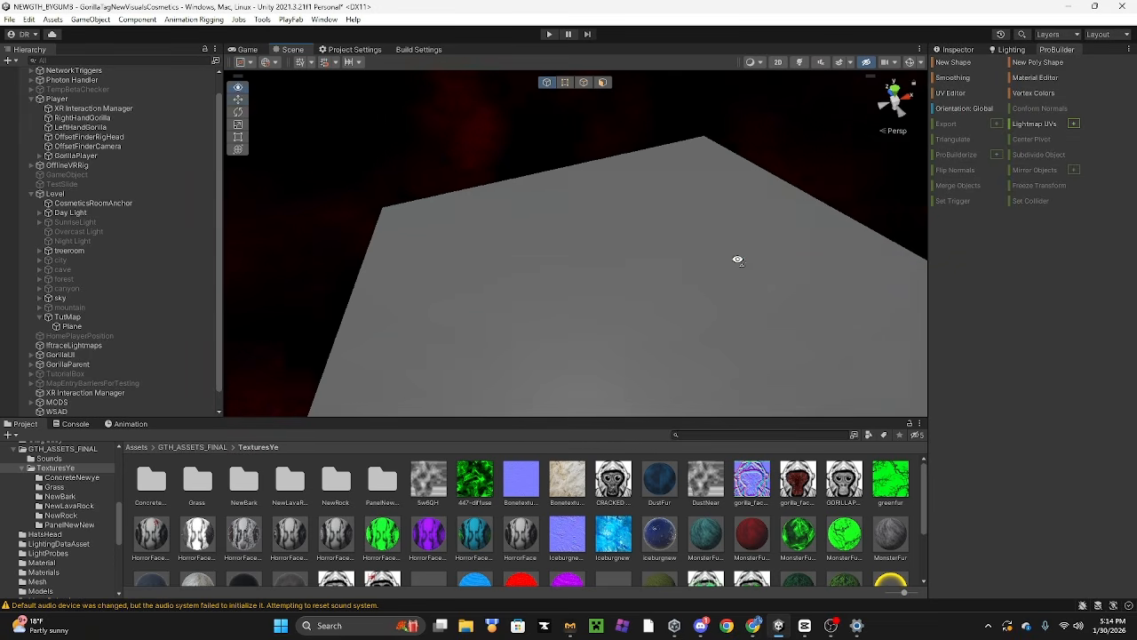
click(972, 92)
drag(776, 323, 1120, 61)
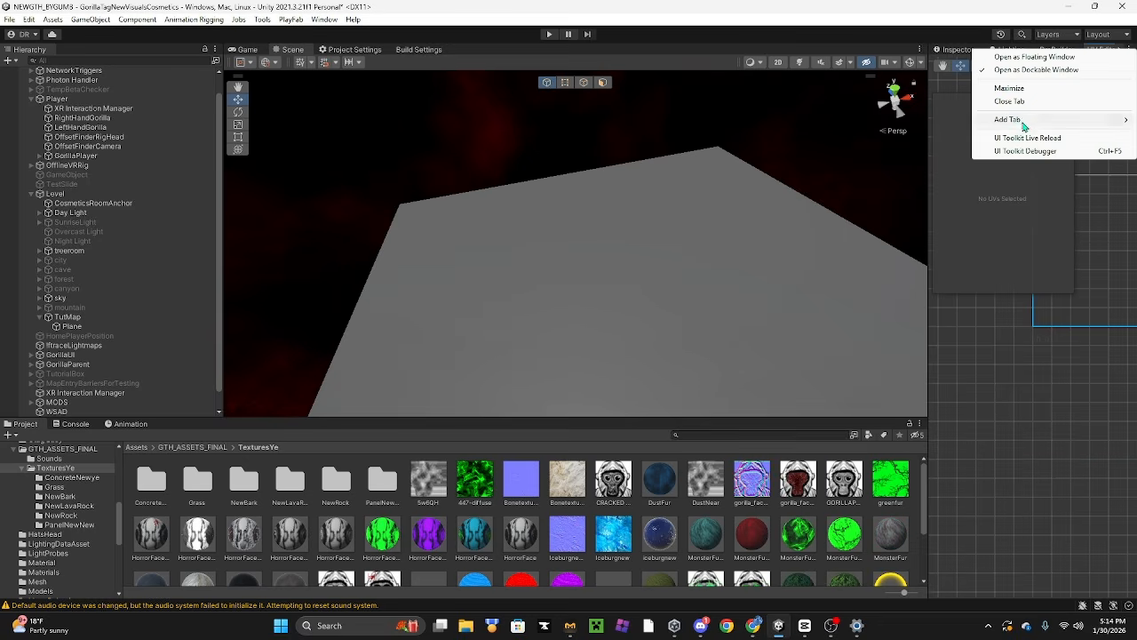
click(1004, 101)
Step: Select the plane in the scene and convert it to an editable mesh with ProBuilderize
right_drag(722, 149, 659, 237)
key(s)
click(629, 253)
key(w)
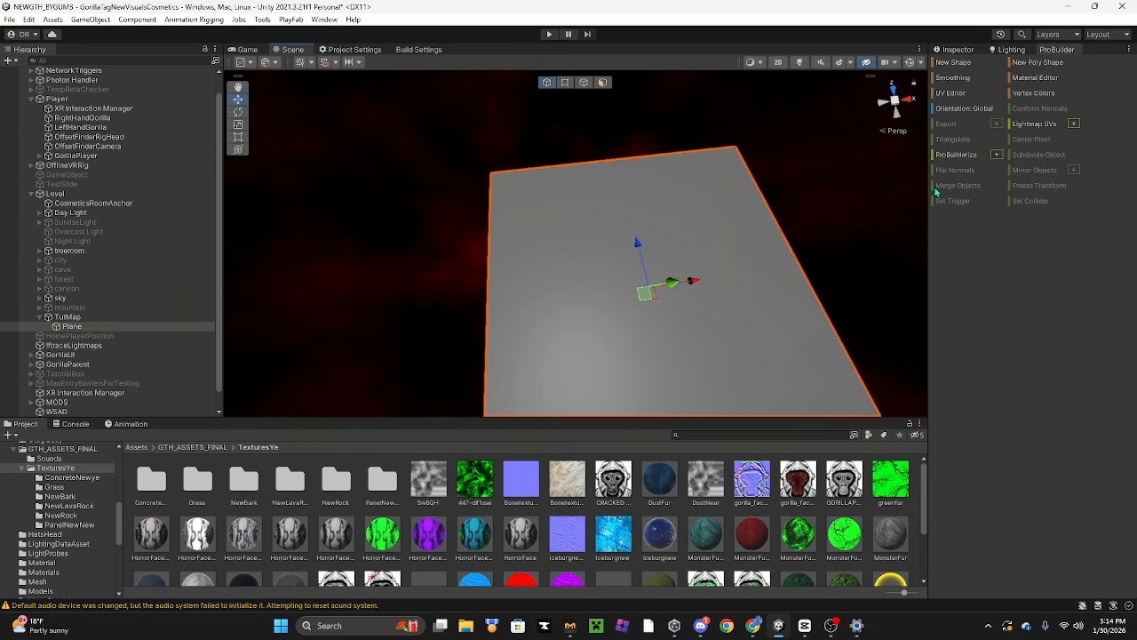
click(946, 157)
Step: Try raising part of the plane into a steep peak, using face, edge and vertex selection modes
key(w)
right_drag(703, 298, 655, 231)
click(613, 105)
click(602, 82)
click(525, 358)
right_drag(525, 357, 530, 307)
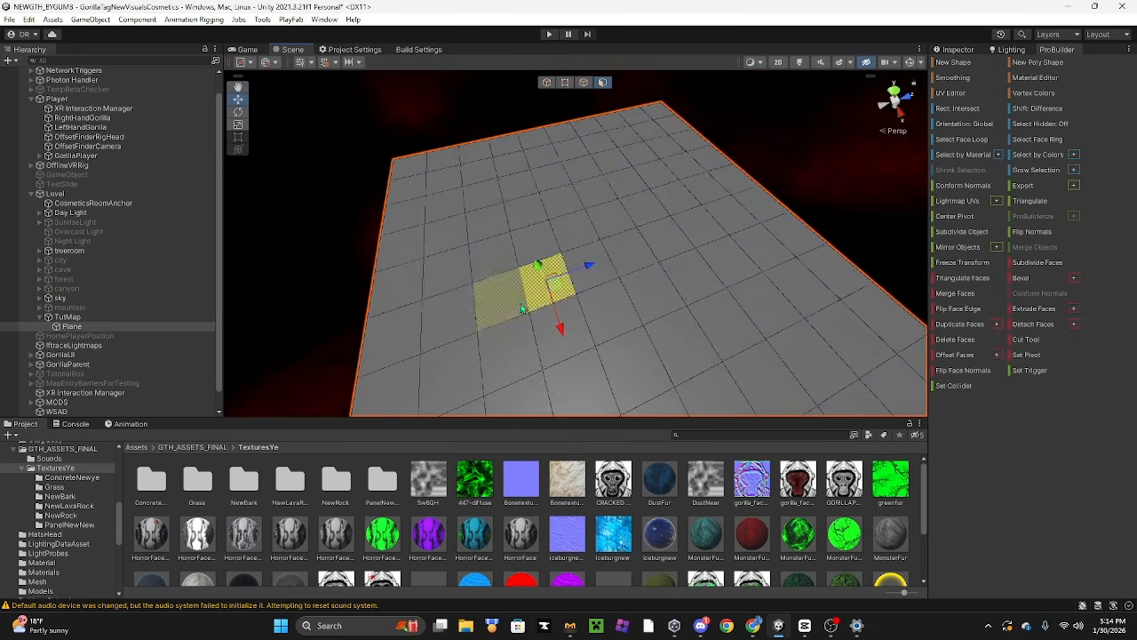
drag(532, 266, 534, 95)
click(583, 82)
click(564, 81)
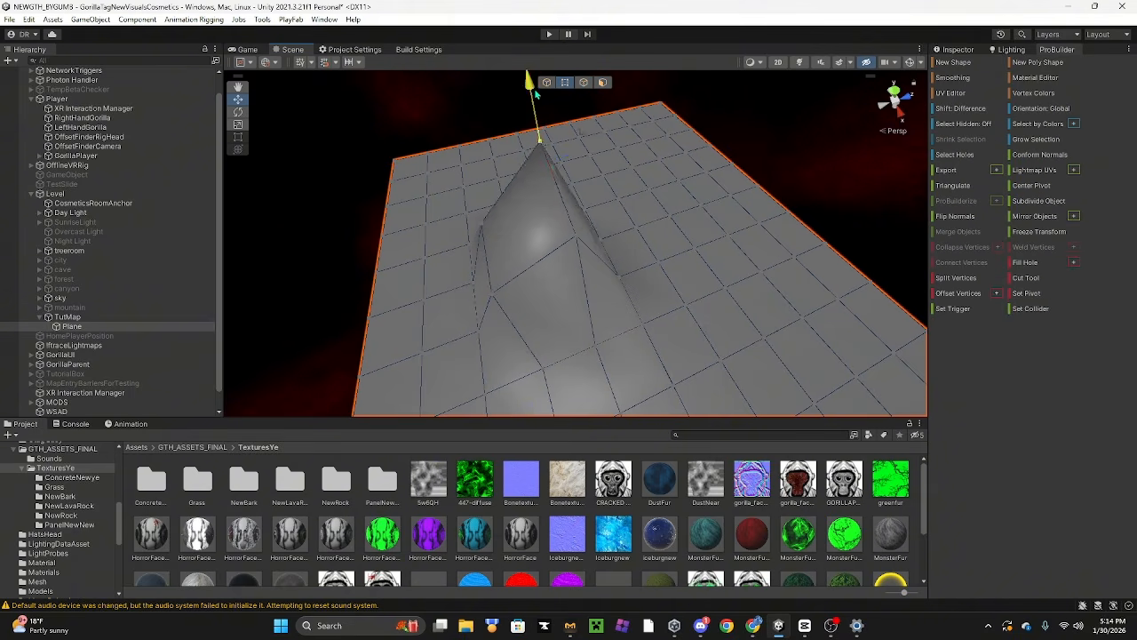
right_drag(569, 209, 516, 281)
Step: Undo the test peak raised on the plane
key(ctrl+z)
key(ctrl+z)
key(ctrl+z)
key(ctrl+z)
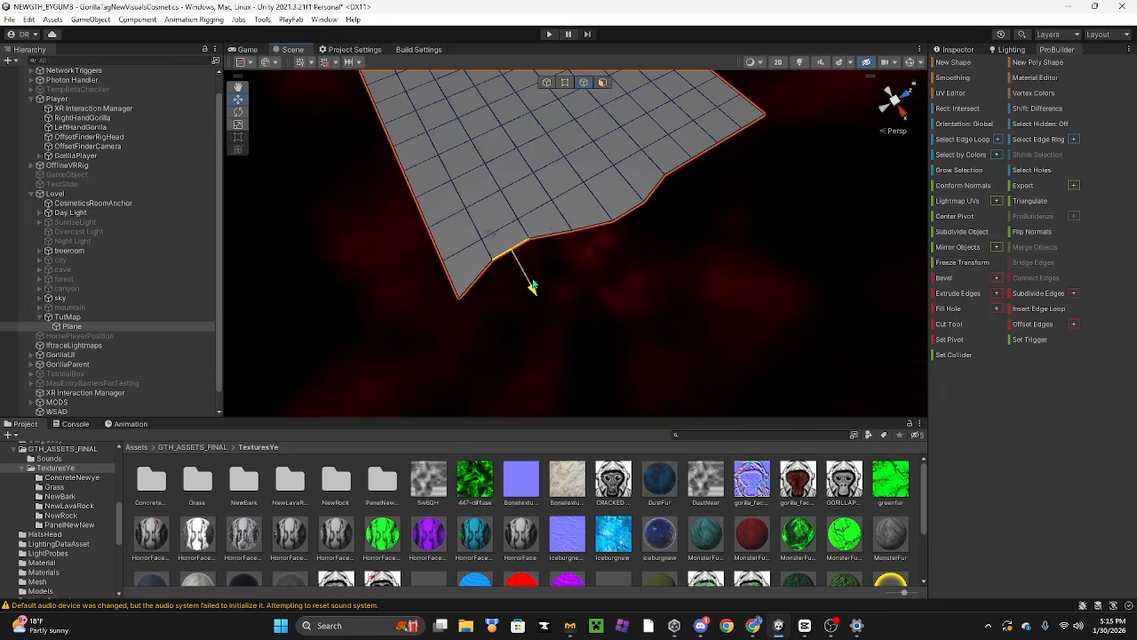
Step: Move individual border edges of the plane in and out to make its outline irregular
right_drag(738, 183, 737, 267)
drag(759, 278, 720, 275)
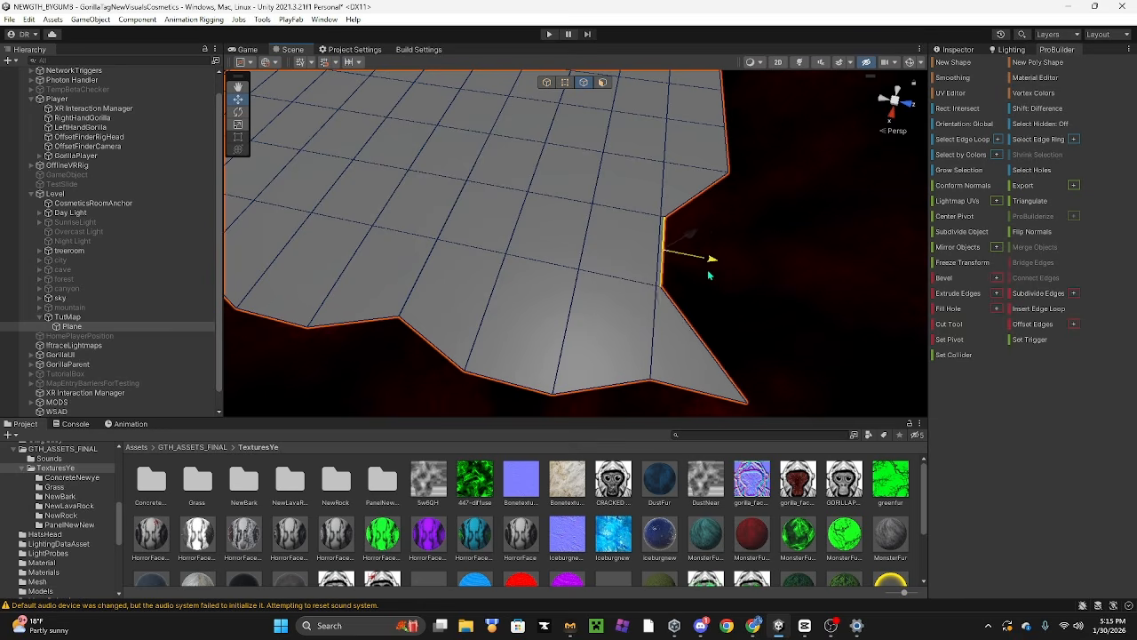
mouse_move(698, 275)
right_down()
mouse_move(724, 203)
mouse_move(678, 234)
mouse_move(678, 280)
right_up()
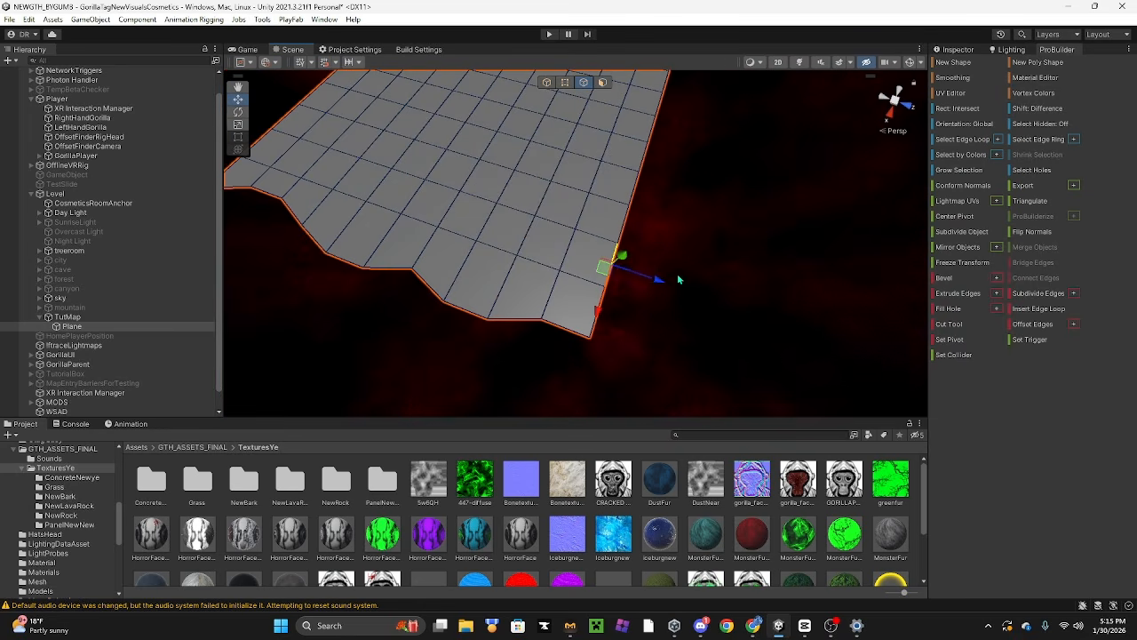
right_drag(591, 321, 688, 293)
drag(649, 278, 695, 286)
mouse_move(691, 277)
right_down()
mouse_move(654, 246)
mouse_move(559, 315)
mouse_move(678, 284)
right_up()
Step: Try extruding a border edge far outward from the plane, and undo it
shift+drag(685, 284, 979, 345)
right_drag(852, 280, 754, 196)
key(ctrl+z)
key(ctrl+z)
key(ctrl+z)
Step: Shift edges along the plane's other straight borders to give those sides a wavy outline
right_drag(711, 157, 556, 277)
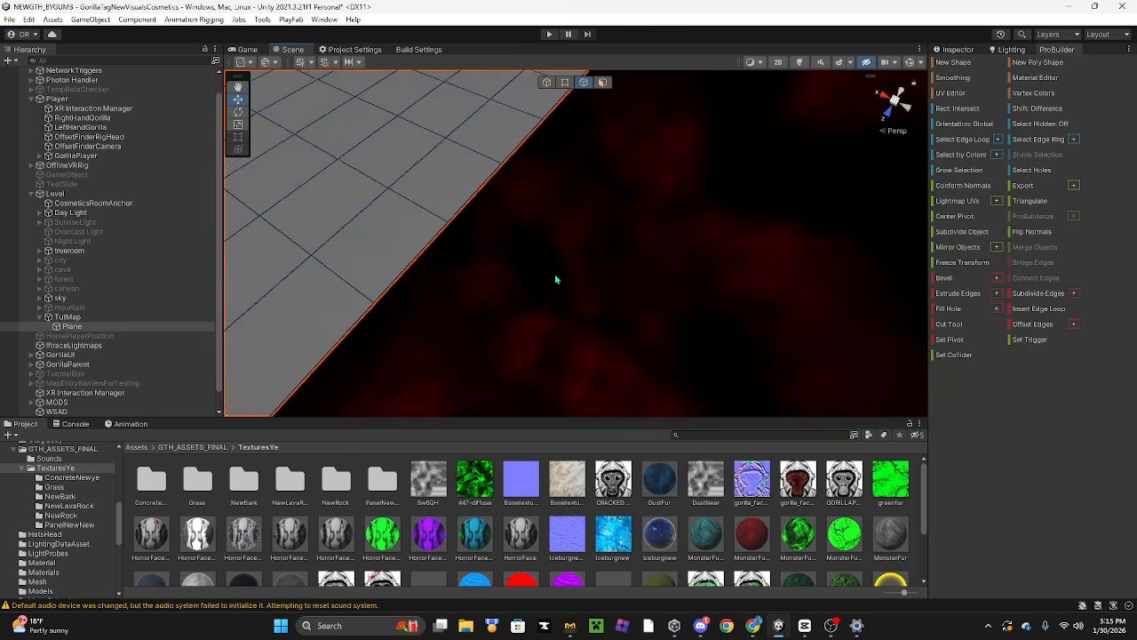
click(494, 195)
drag(460, 174, 625, 244)
right_drag(625, 243, 443, 218)
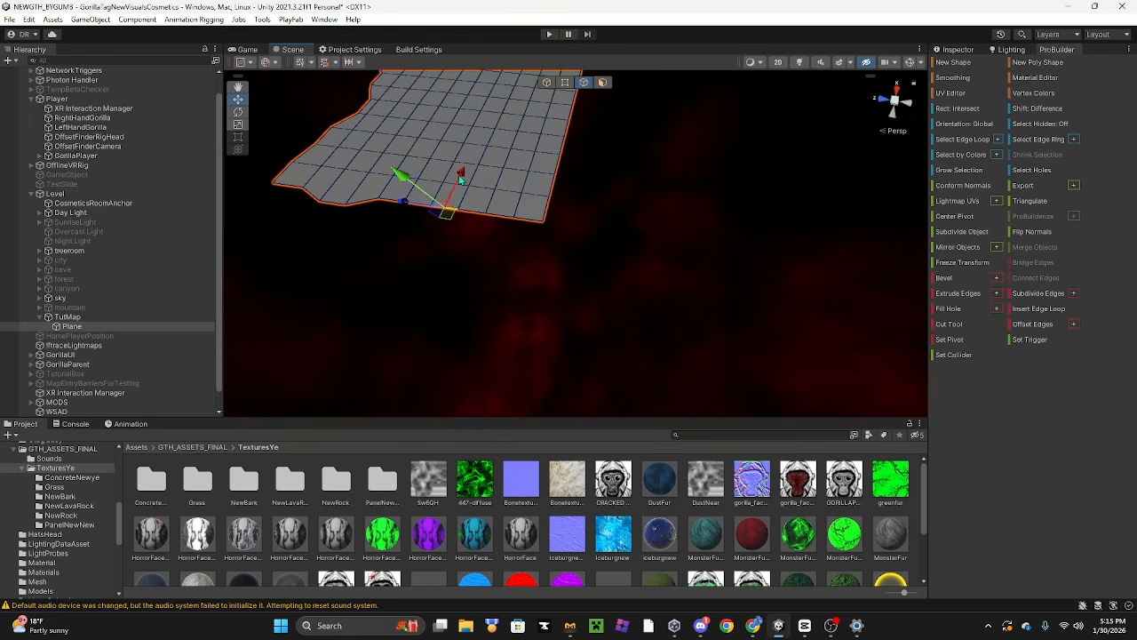
right_drag(558, 183, 471, 151)
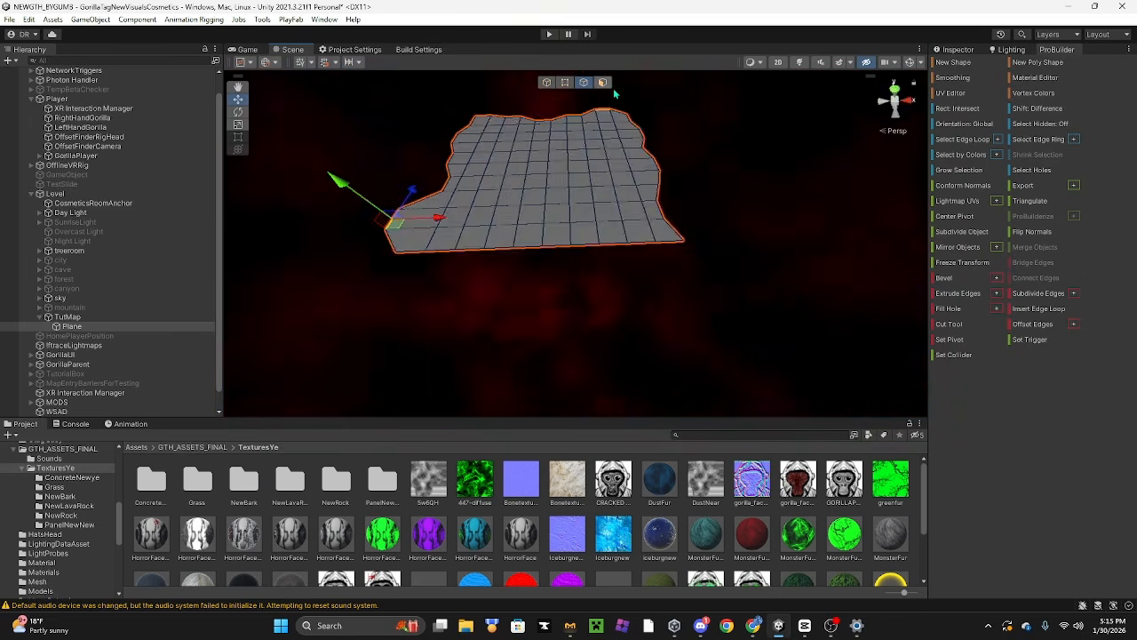
Step: Try selecting a group of faces along the remaining straight border of the plane
click(604, 84)
right_drag(610, 102, 536, 171)
click(635, 167)
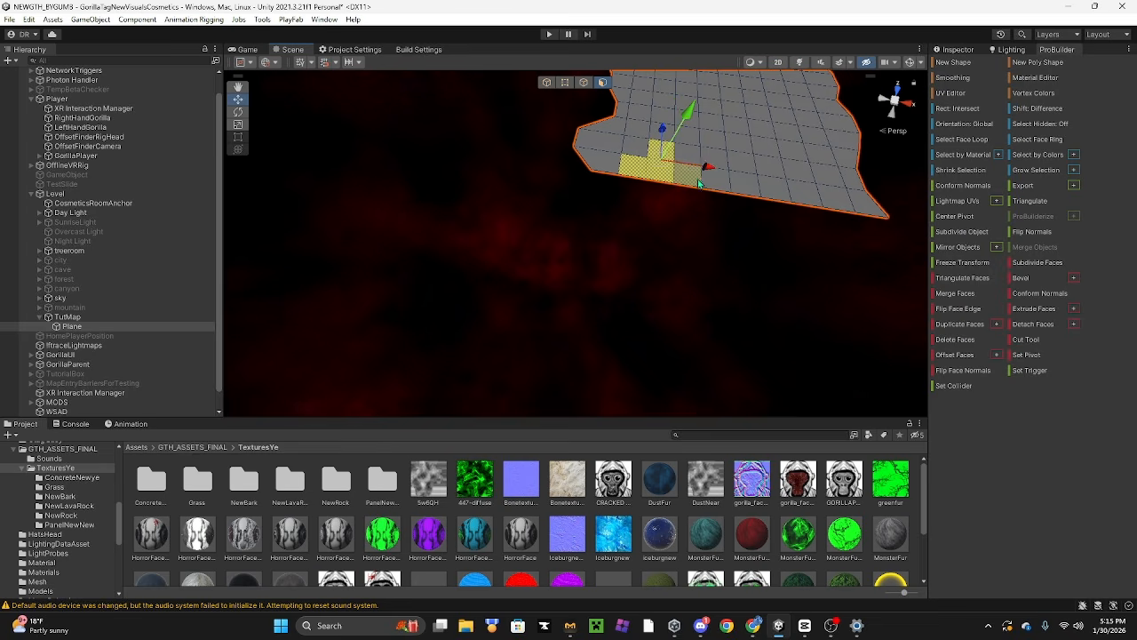
right_drag(612, 143, 648, 148)
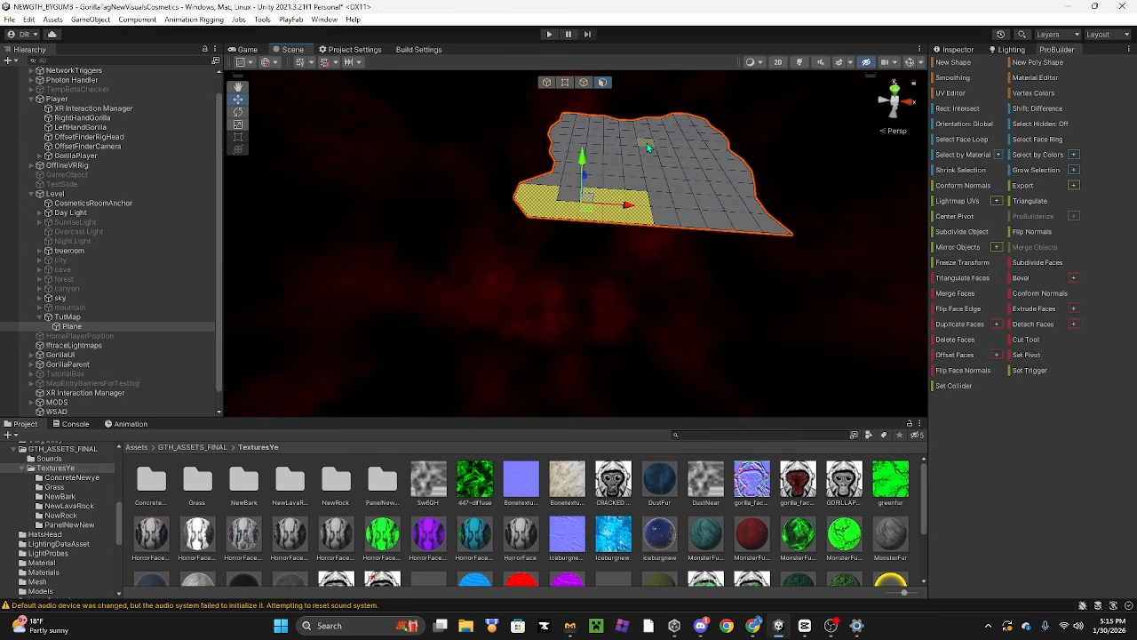
click(434, 169)
Step: Move edges along the last straight border of the plane so that it curves in and out
click(563, 83)
click(581, 201)
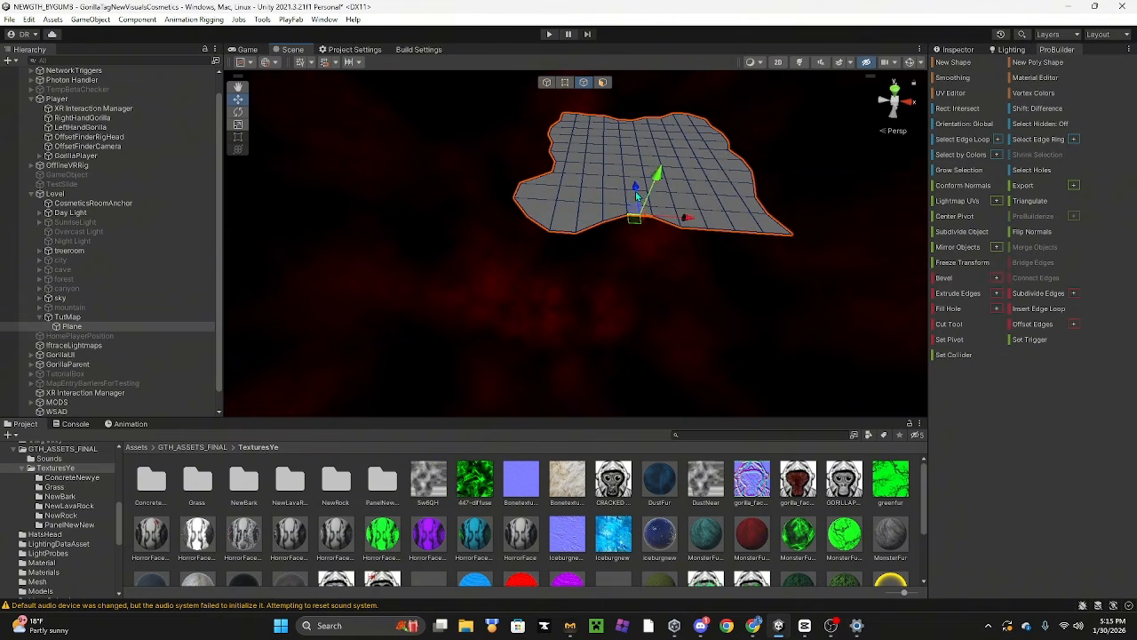
right_drag(714, 210, 627, 121)
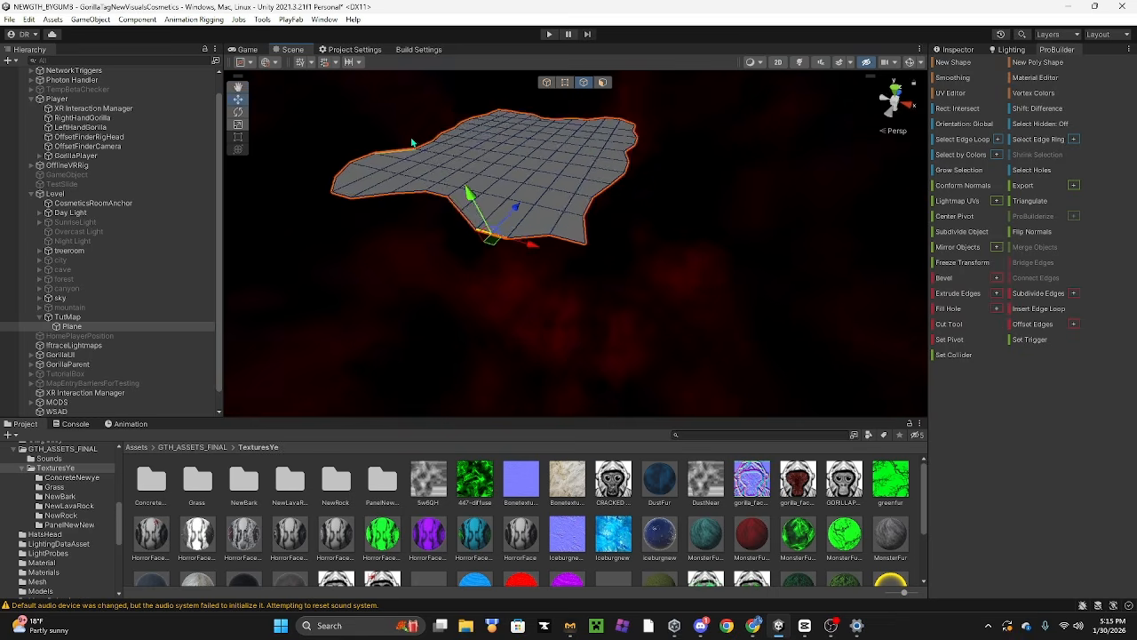
right_drag(413, 144, 533, 222)
Step: Use the Rotate tool to angle a single border edge on the plane's wavy side
key(e)
key(f)
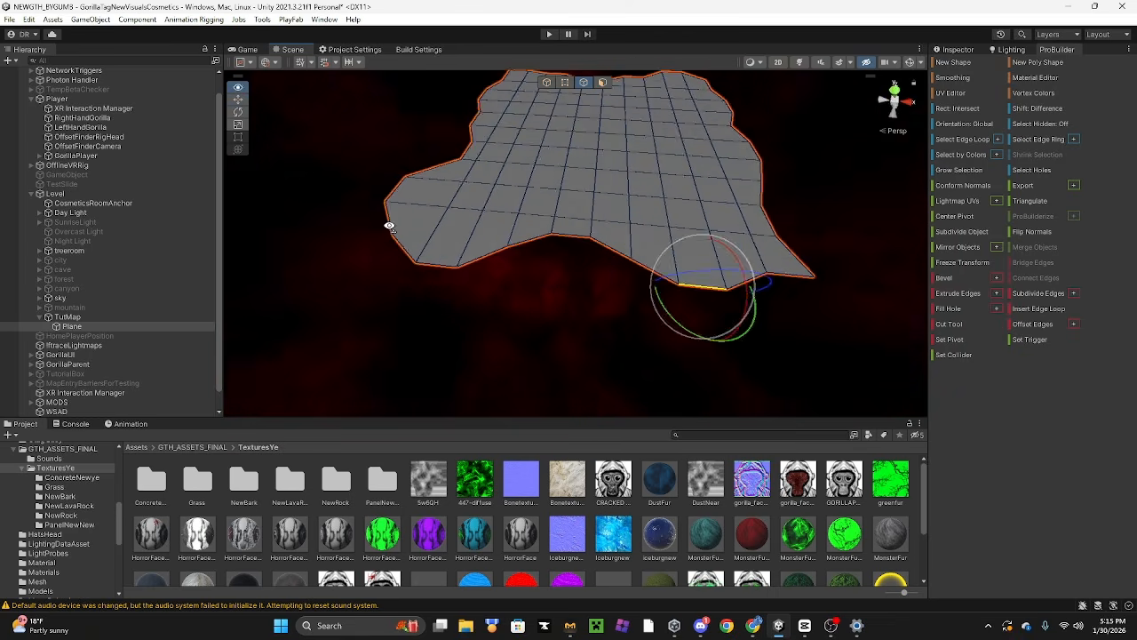
mouse_move(612, 309)
alt+mouse_down()
mouse_move(708, 294)
mouse_move(426, 279)
mouse_move(603, 318)
alt+mouse_up()
right_drag(661, 339, 577, 325)
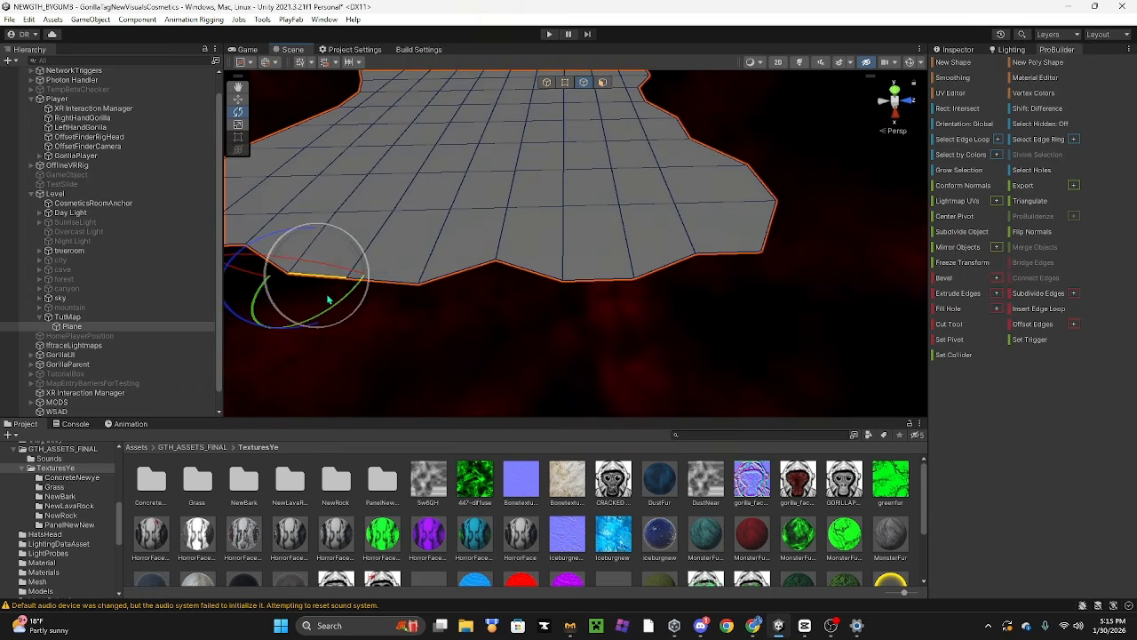
key(a)
right_drag(432, 321, 458, 307)
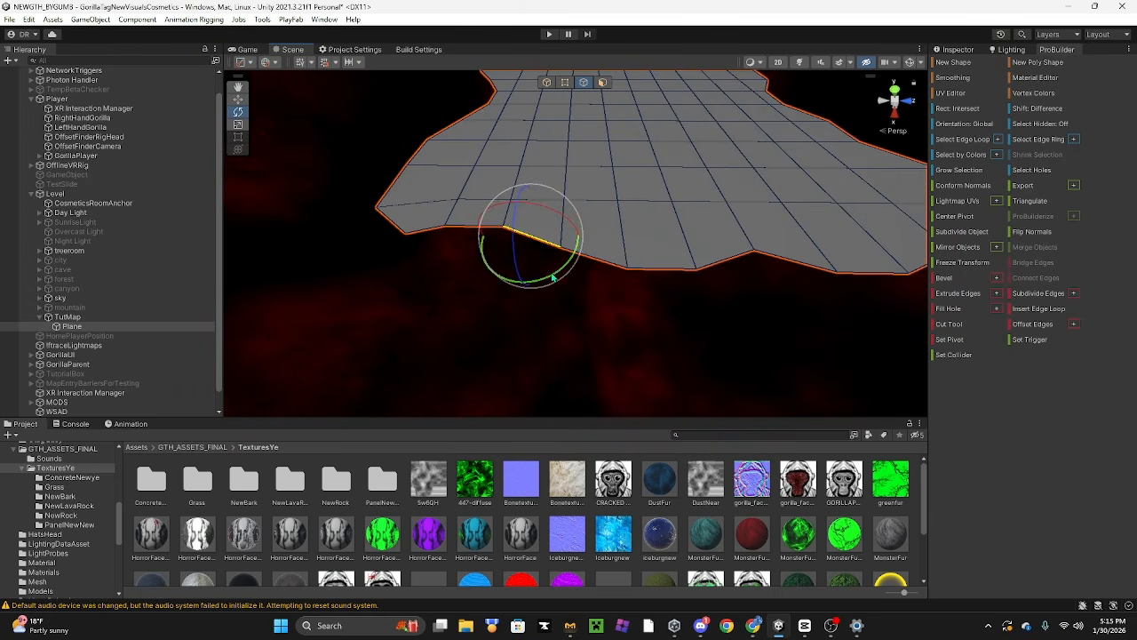
drag(551, 273, 586, 280)
right_drag(638, 297, 611, 290)
Step: Rotate two more border edges farther along the same side to vary the outline
key(d)
click(608, 287)
drag(656, 328, 636, 332)
key(d)
mouse_move(636, 333)
right_down()
mouse_move(656, 321)
mouse_move(629, 325)
right_up()
key(s)
click(606, 282)
drag(665, 324, 666, 323)
key(d)
Step: Rotate border edges on the adjoining side of the plane to break up its contour
right_drag(667, 323, 484, 338)
click(593, 322)
drag(616, 357, 576, 373)
right_drag(576, 373, 617, 234)
click(616, 233)
drag(641, 282, 634, 286)
click(684, 249)
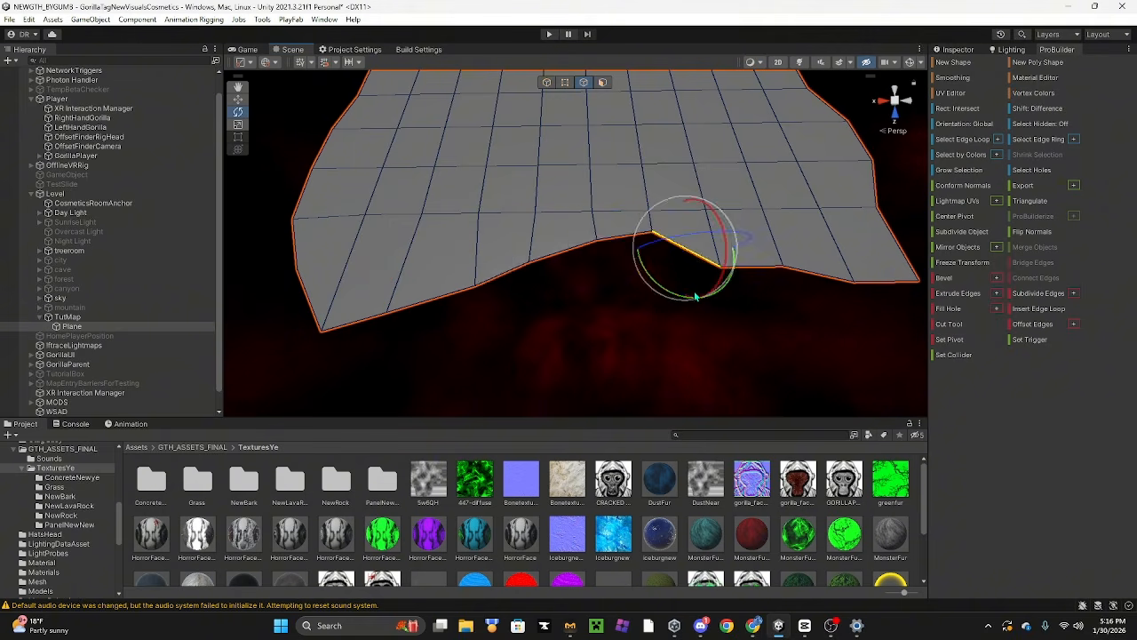
Step: Continue around the plane, rotating further outer edges to make the outline less regular
right_drag(693, 293, 655, 295)
click(651, 291)
right_drag(660, 343, 533, 342)
click(522, 344)
drag(538, 382, 551, 389)
click(585, 258)
Step: Rotate the border edge at the inward notch of the plane's outline
right_drag(649, 296, 537, 187)
click(504, 170)
click(533, 187)
drag(520, 238, 497, 227)
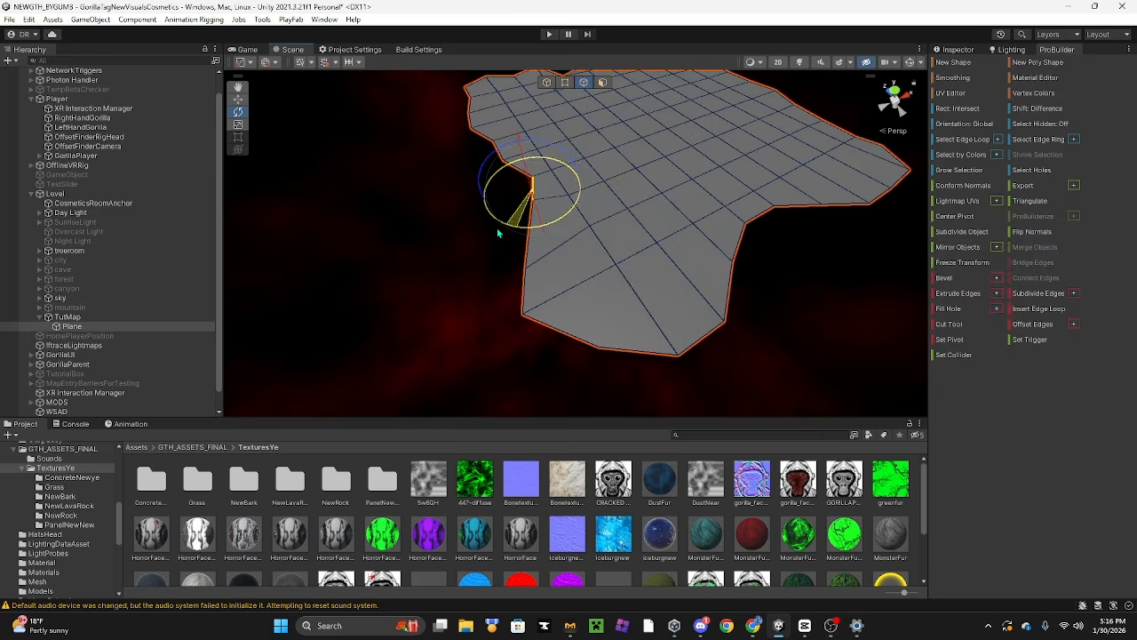
Step: Select all edges of the plane, centre the transform handle, and extrude the border upward to form a low wall around the ground
click(546, 83)
right_drag(590, 108, 702, 111)
right_drag(428, 224, 578, 92)
click(584, 82)
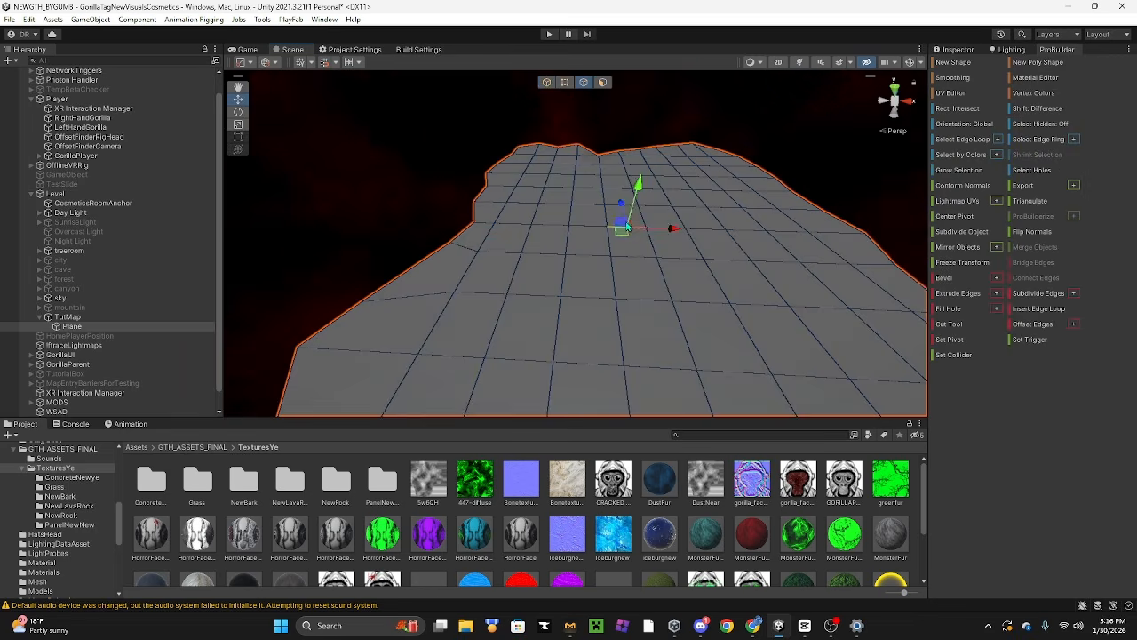
scroll(670, 283, down, 3)
key(ctrl+a)
right_drag(646, 278, 665, 139)
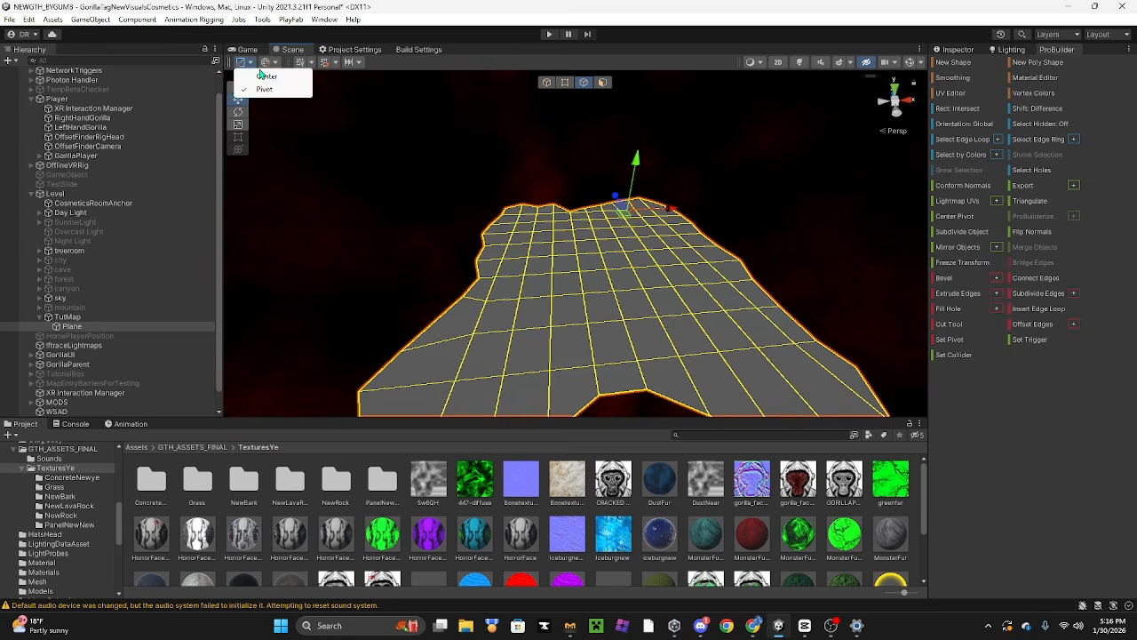
right_drag(492, 120, 649, 200)
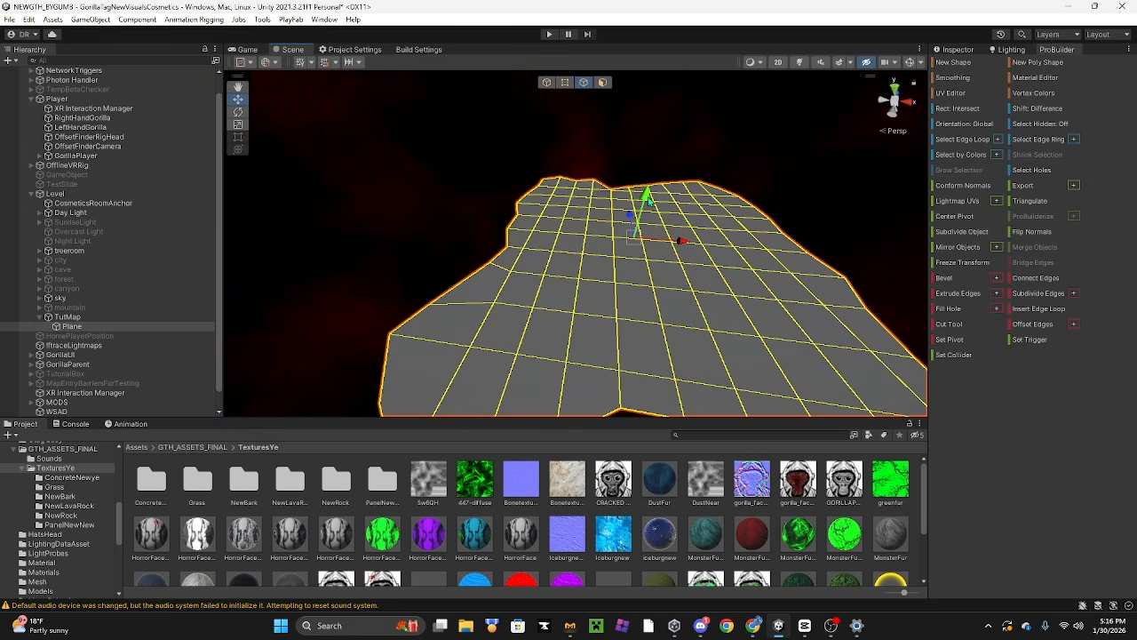
shift+drag(647, 205, 655, 177)
right_drag(655, 177, 564, 204)
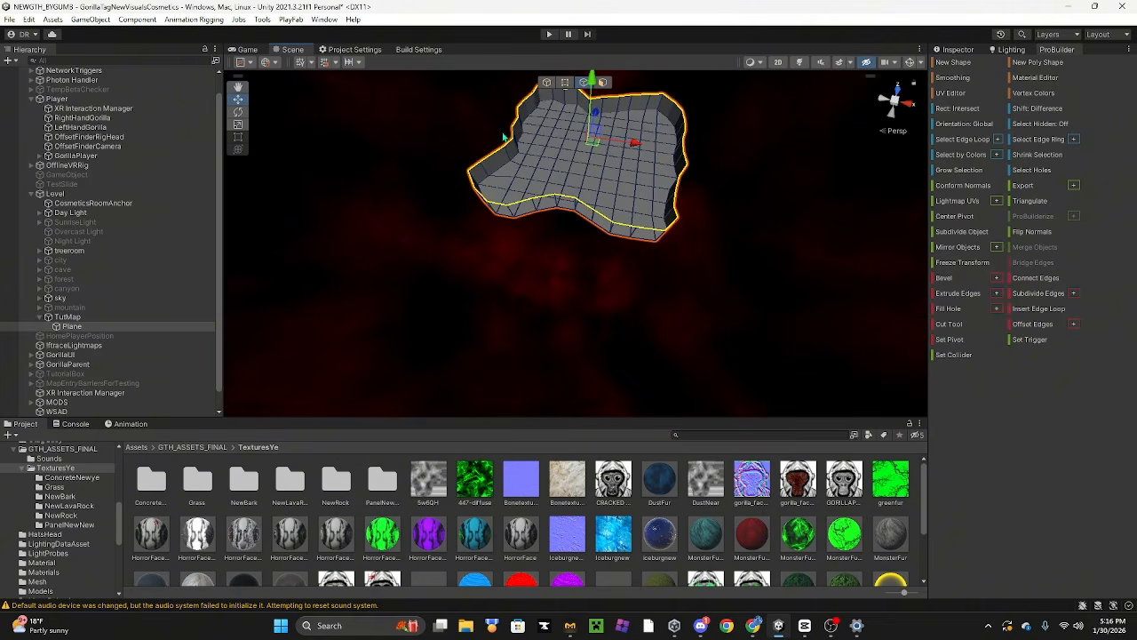
Step: Extrude the wall's upper border outward by scaling to form a flat ledge around the pit
right_drag(700, 172, 633, 192)
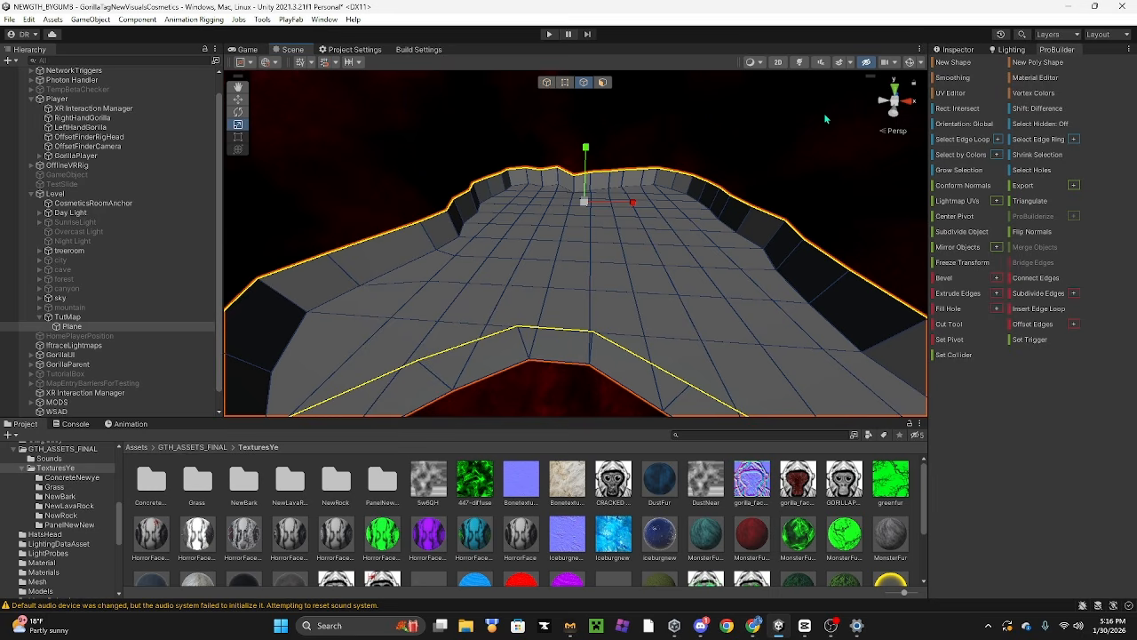
right_drag(672, 202, 593, 218)
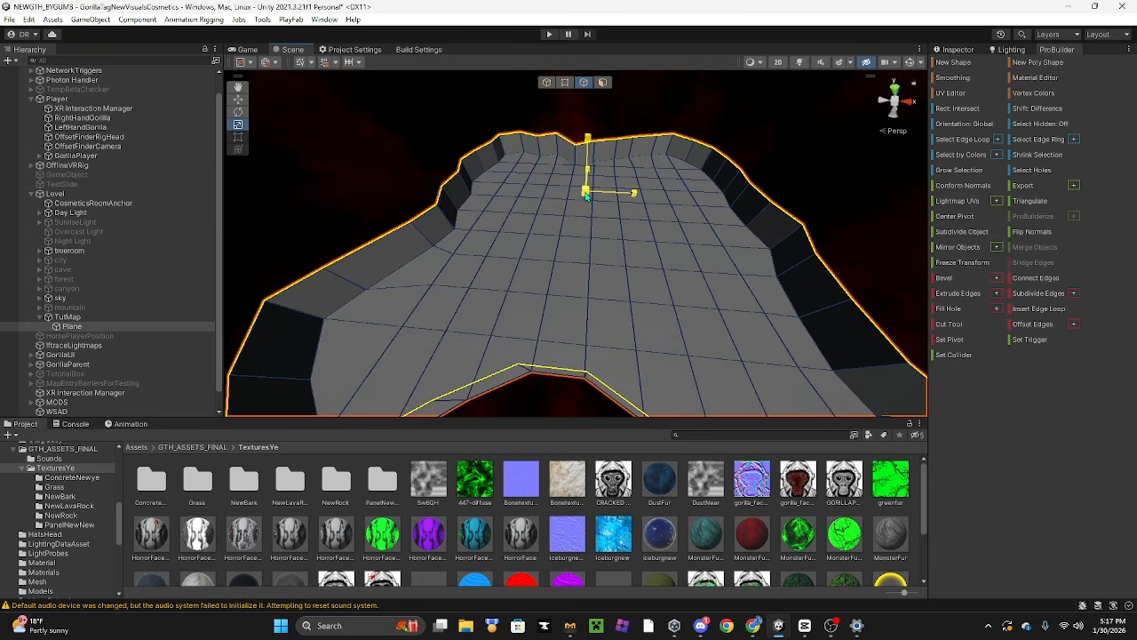
shift+drag(586, 197, 619, 187)
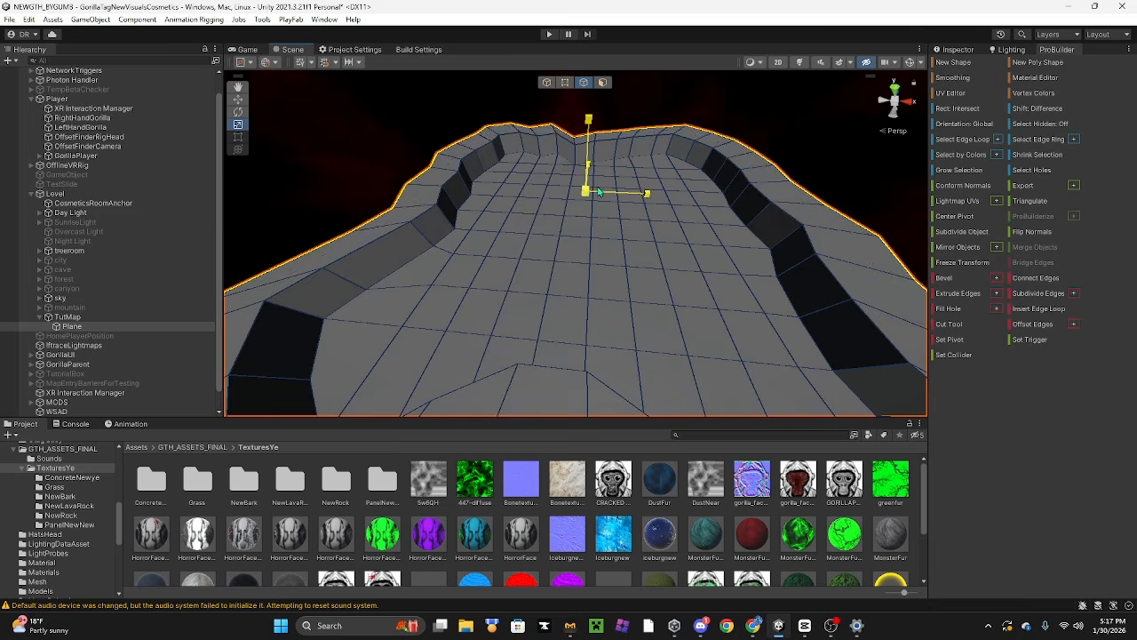
Step: Extrude the ledge's outer border upward to form a second, higher tier of walls
right_drag(618, 187, 497, 124)
mouse_move(779, 139)
mouse_down()
mouse_move(788, 113)
mouse_move(785, 123)
mouse_up()
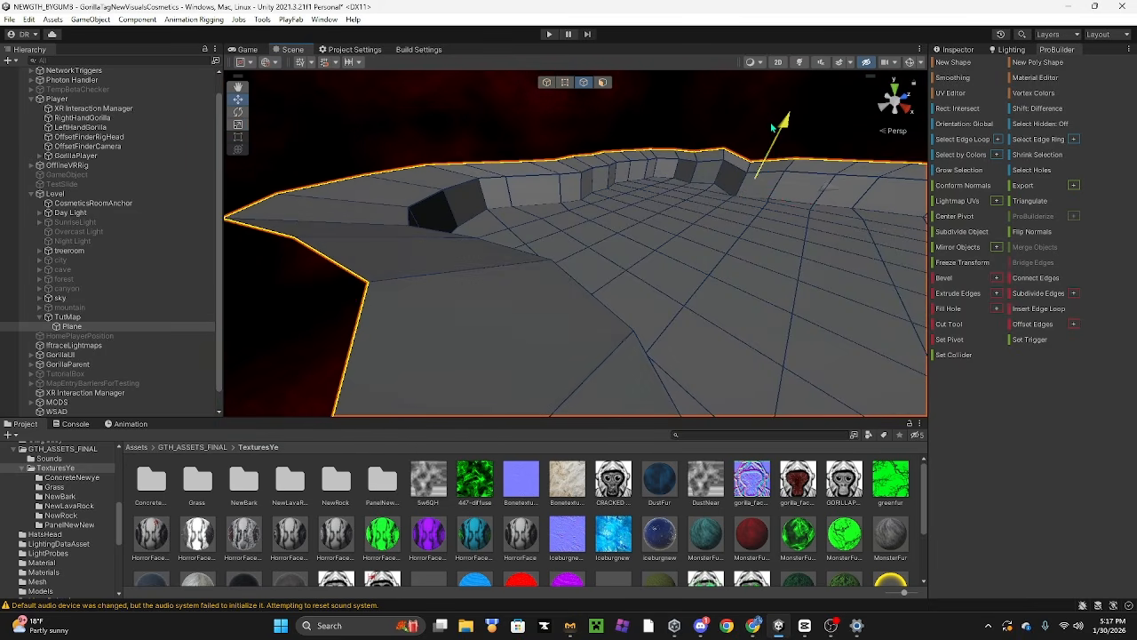
right_drag(594, 169, 629, 209)
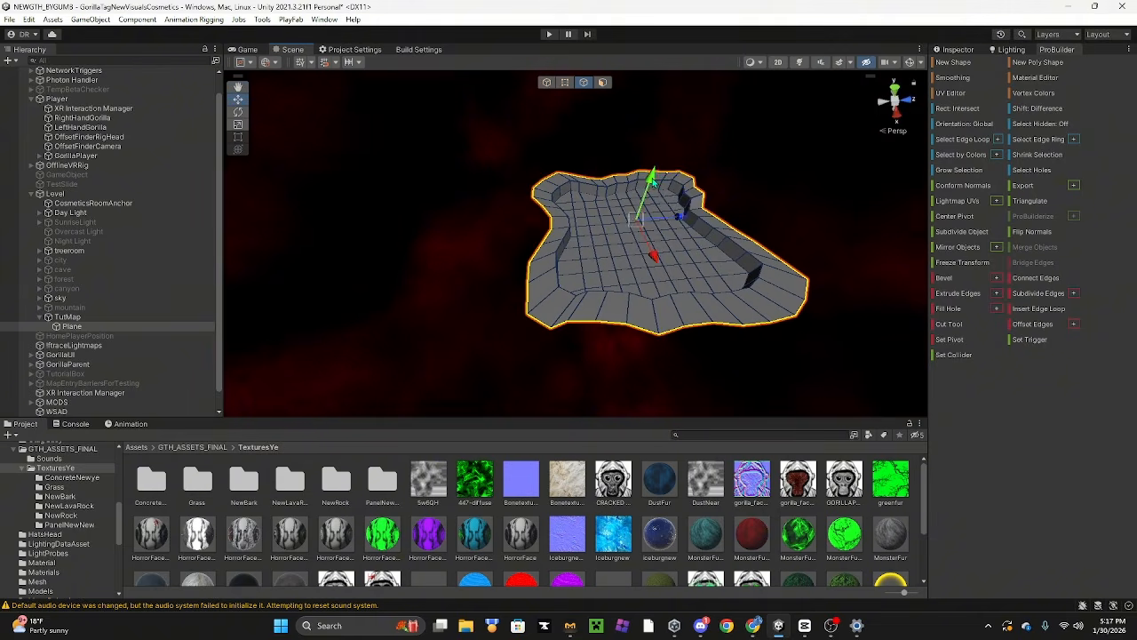
drag(652, 177, 654, 153)
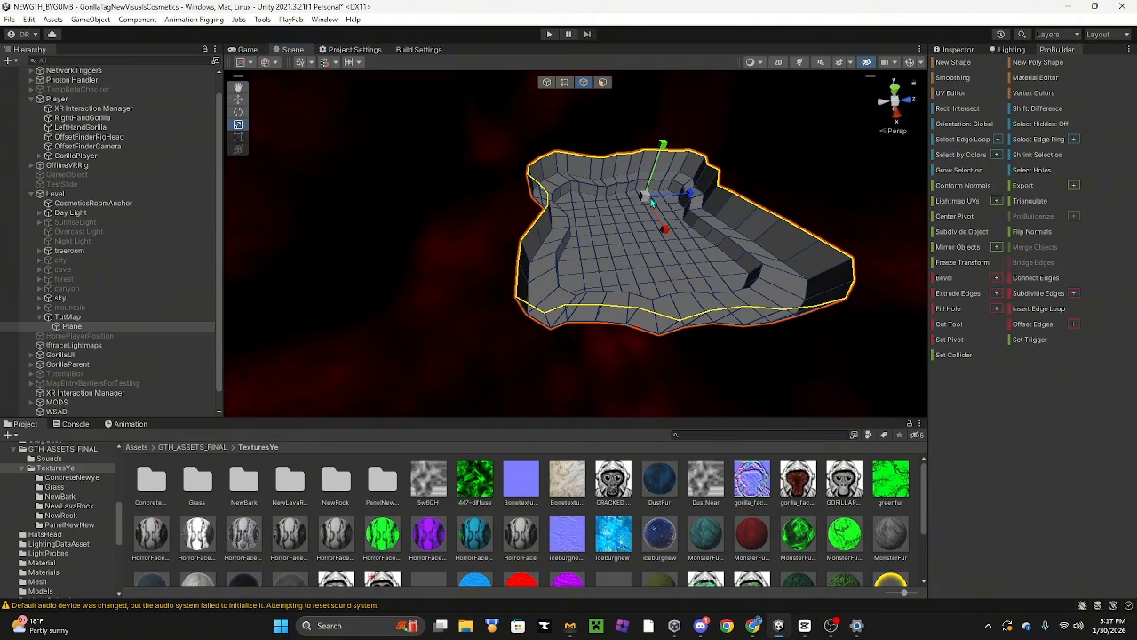
Step: Extrude the second wall's upper border outward into another ledge and adjust the height of its outer rim
drag(649, 200, 678, 191)
key(w)
drag(663, 149, 666, 141)
Step: Select all the ground faces inside the lower wall and detach them into a separate object under the plane
click(593, 104)
right_drag(593, 105, 486, 133)
click(761, 162)
click(602, 83)
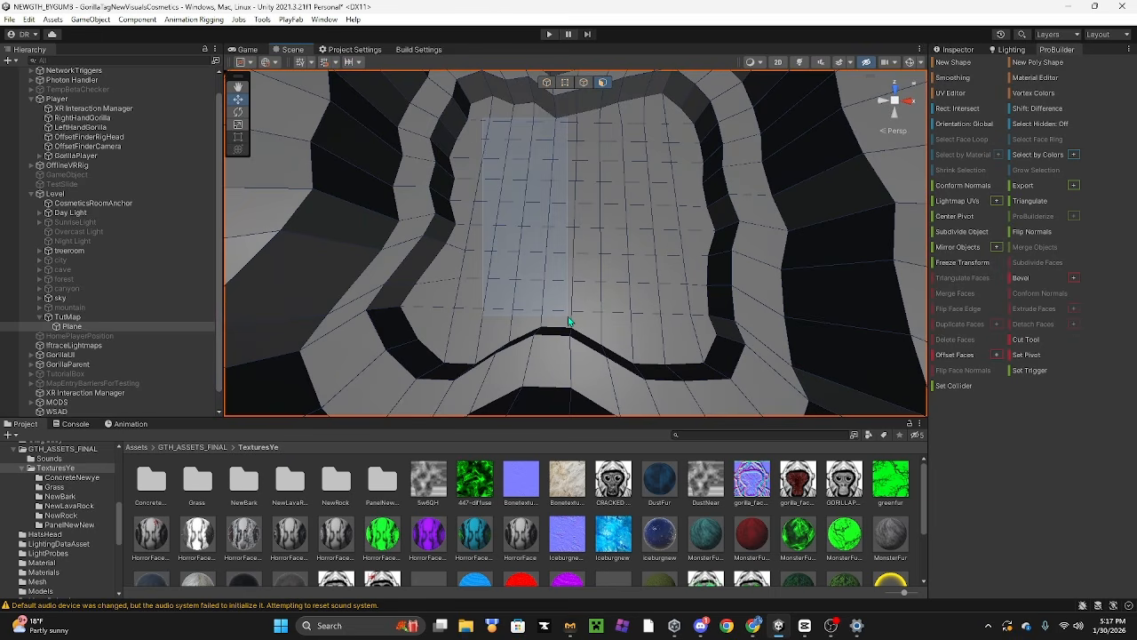
drag(569, 321, 519, 320)
right_drag(518, 320, 527, 219)
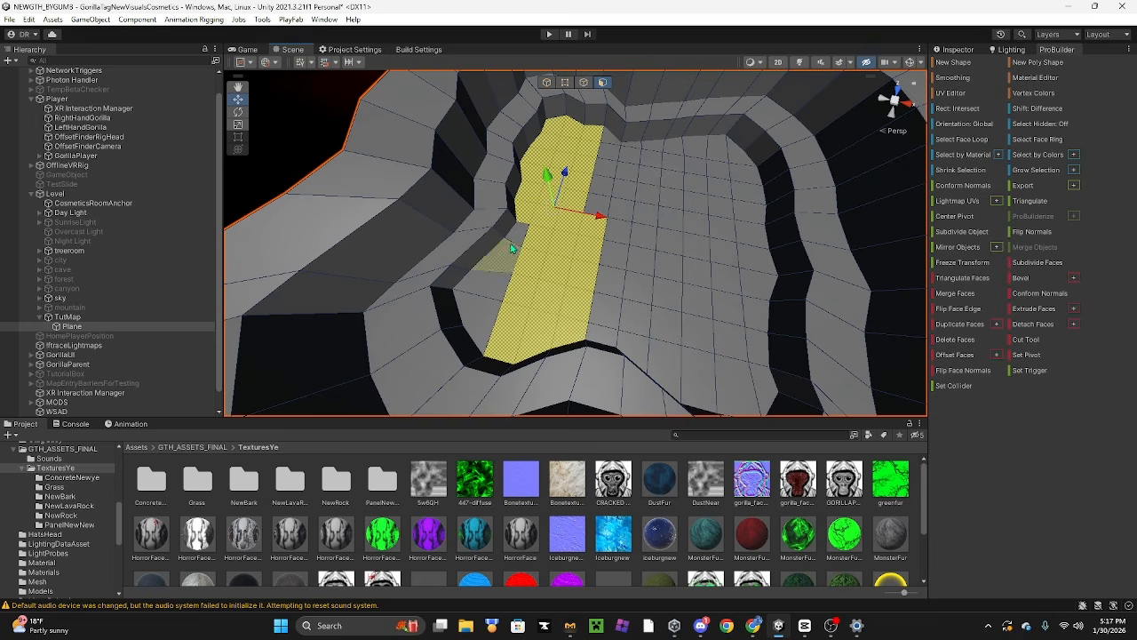
right_drag(503, 267, 606, 206)
shift+click(607, 281)
shift+click(572, 255)
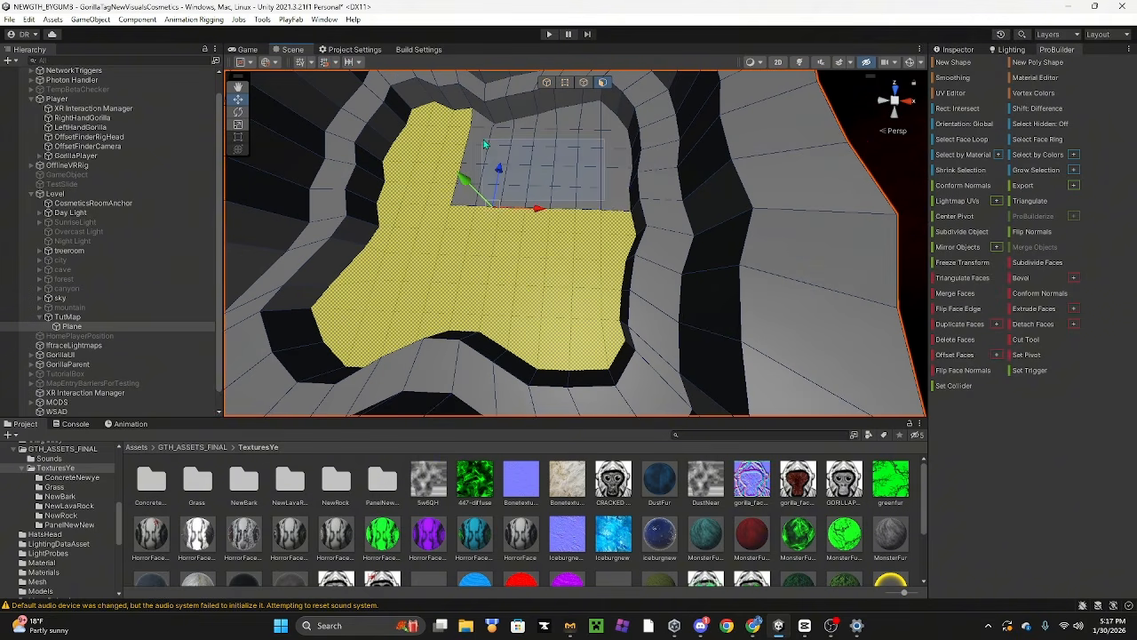
shift+drag(484, 143, 486, 142)
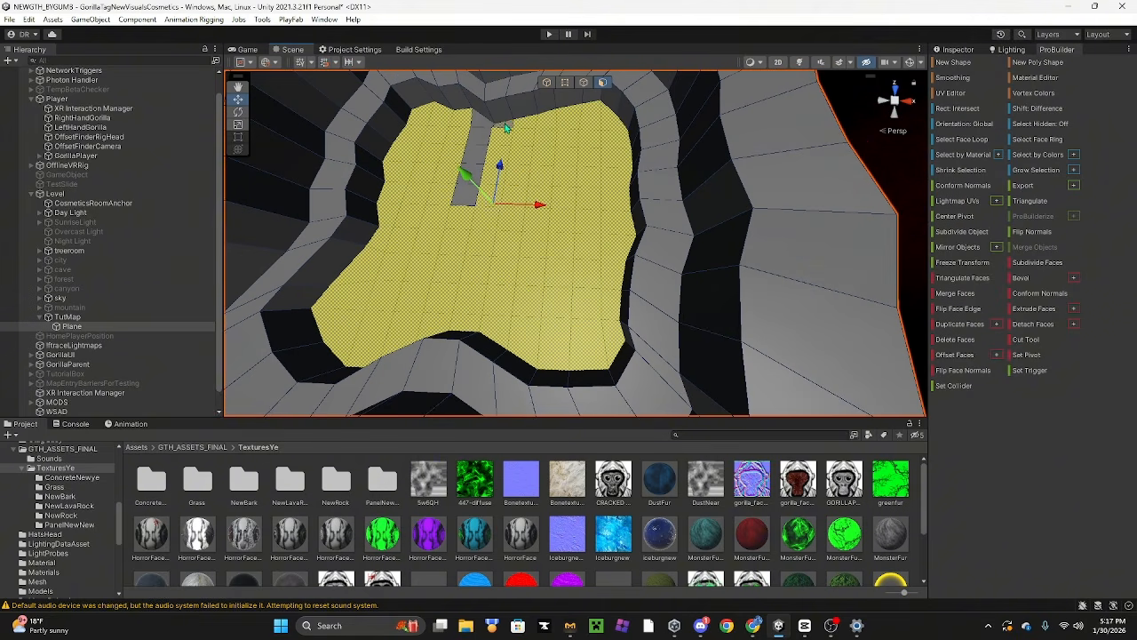
click(1037, 325)
drag(64, 330, 70, 328)
click(77, 328)
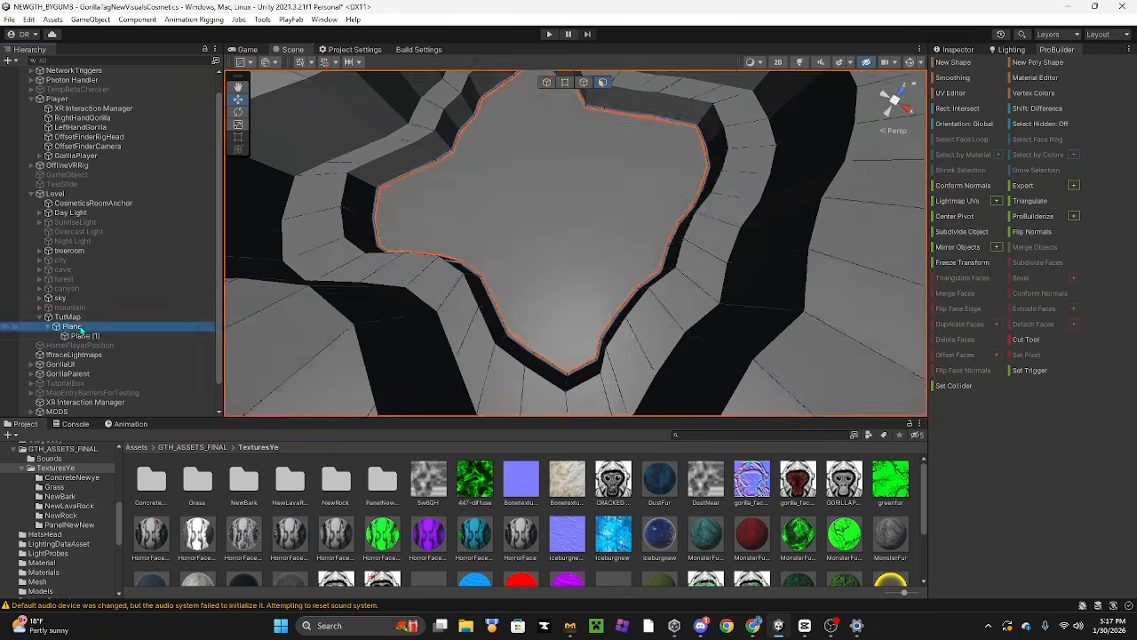
Step: Select the detached floor as an object and examine its Mesh Collider settings and the available physic materials
right_drag(427, 240, 560, 133)
click(546, 82)
right_drag(613, 187, 799, 222)
click(737, 191)
click(633, 237)
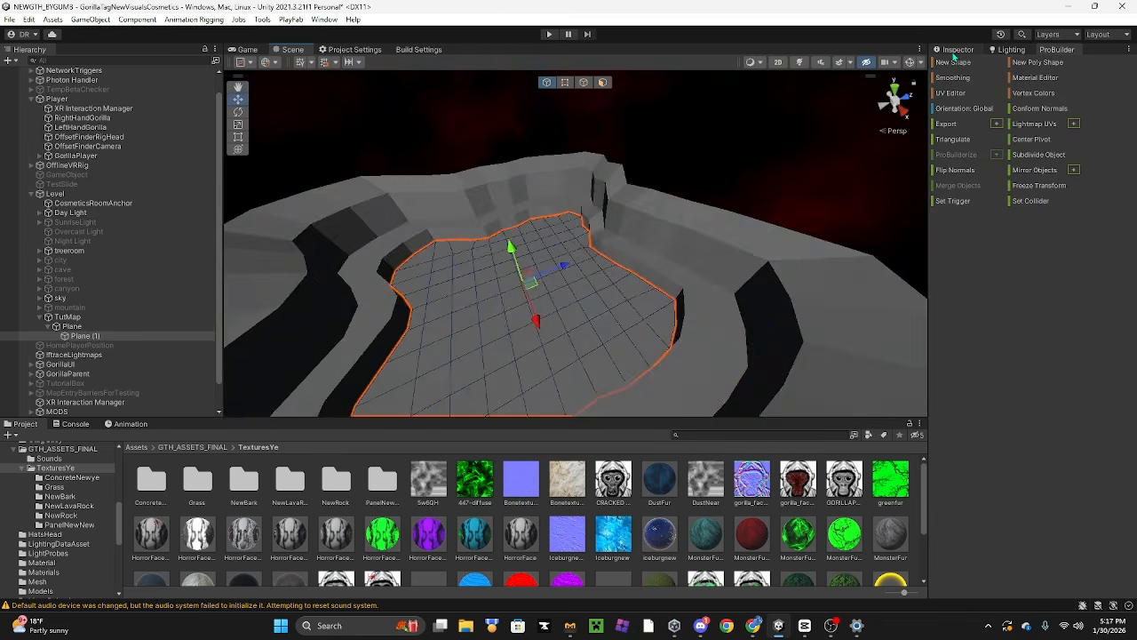
click(953, 51)
right_drag(621, 244, 786, 292)
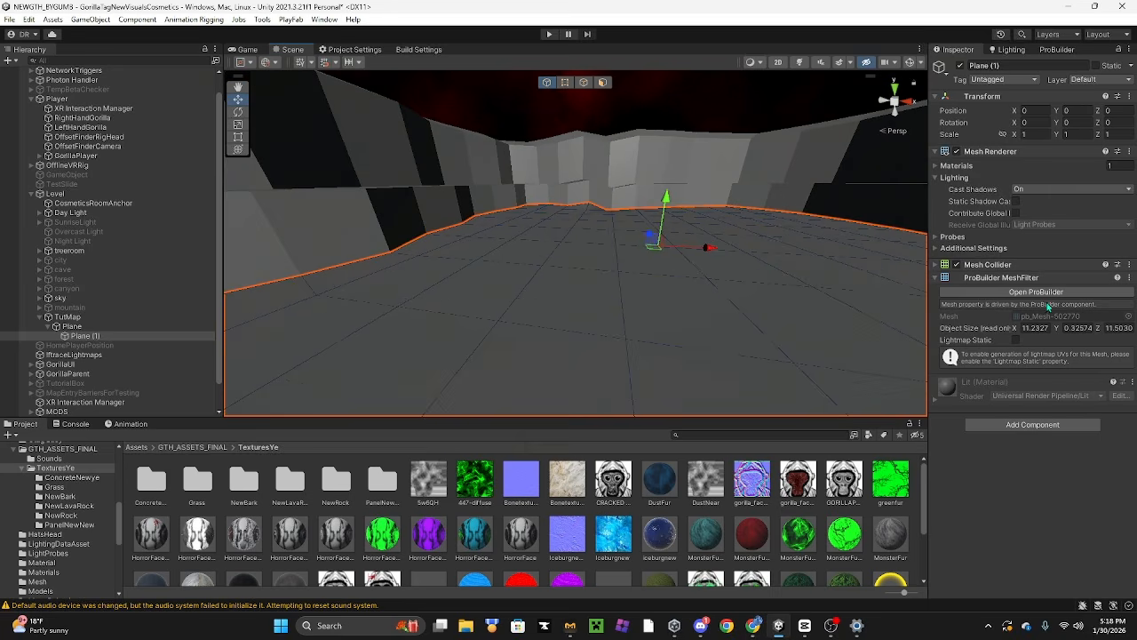
click(937, 265)
click(1128, 315)
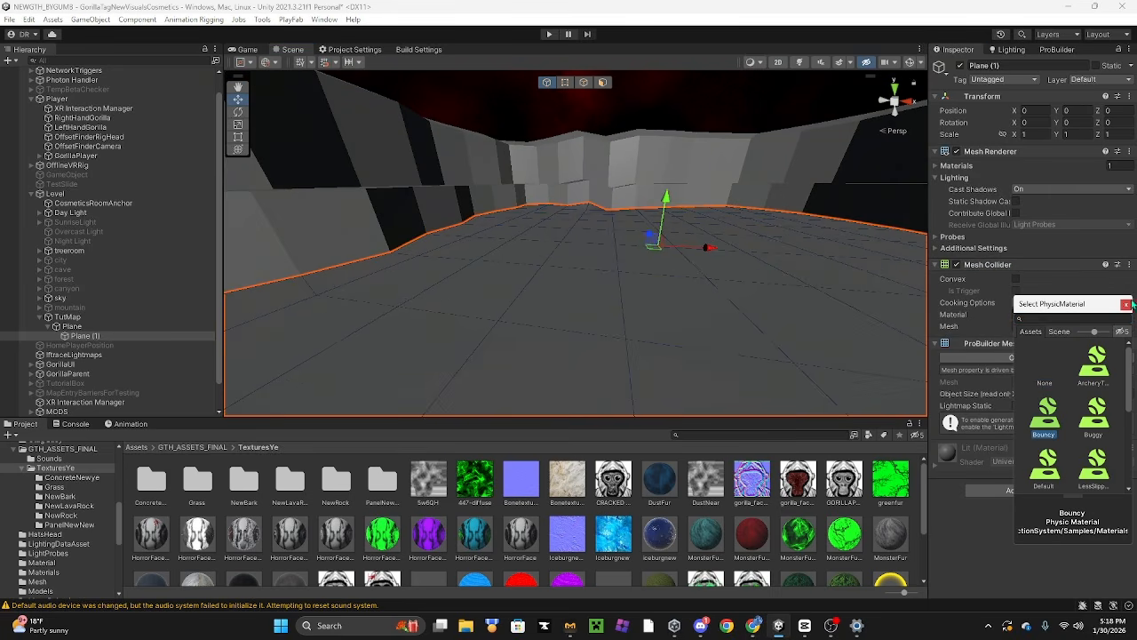
click(1127, 304)
right_drag(744, 271, 679, 263)
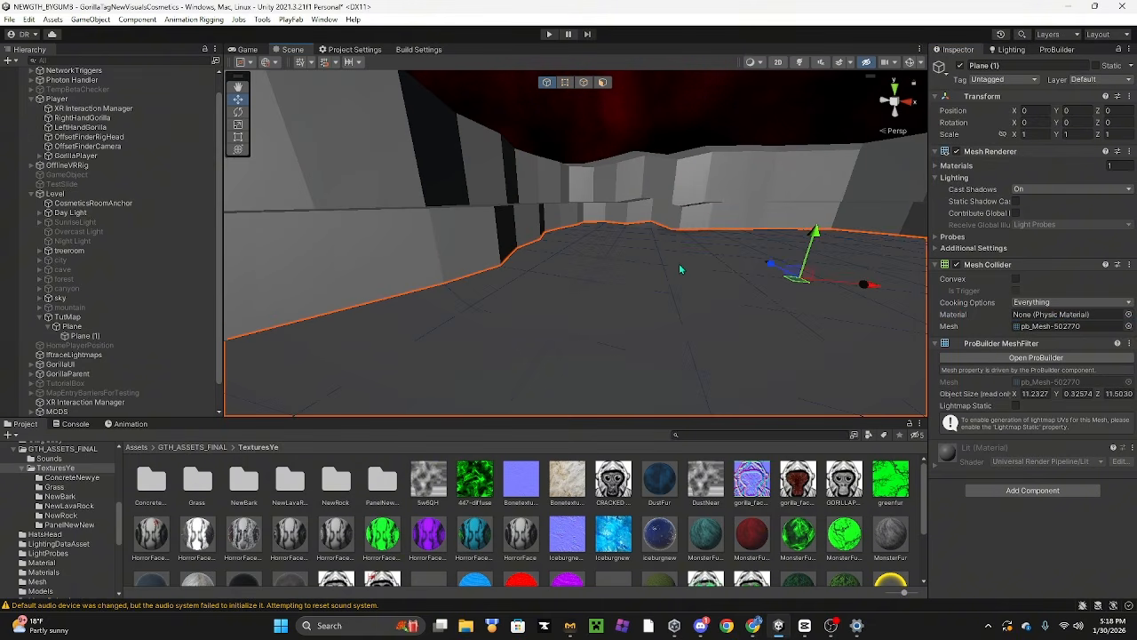
Step: Add a Gorilla Surface Override component to the detached floor and remove it again
click(1033, 490)
text(gorilla surface)
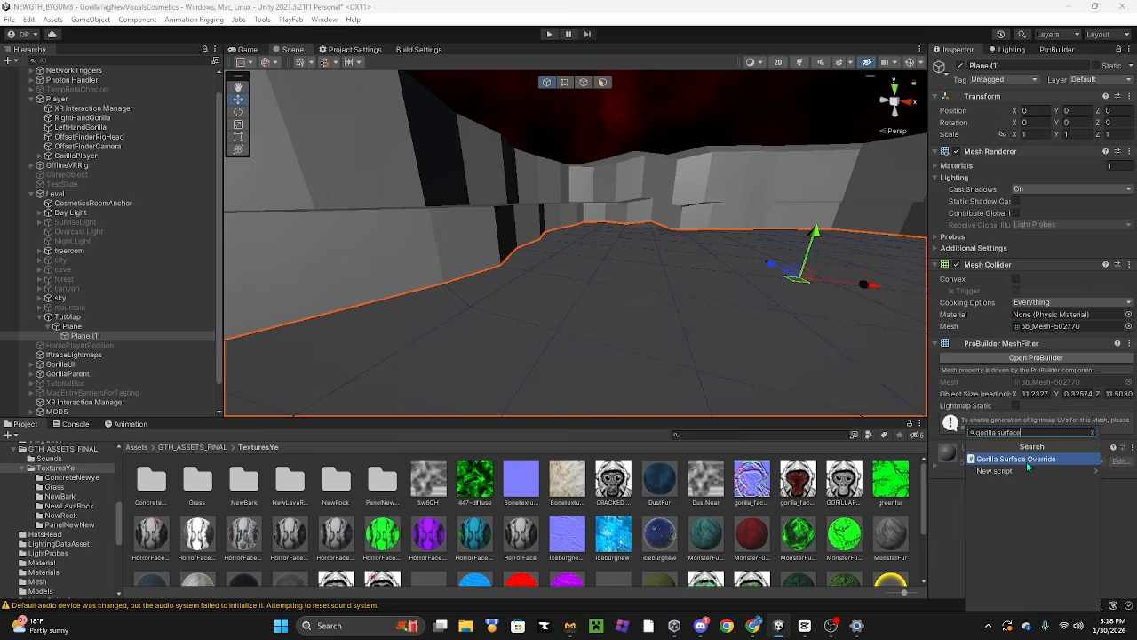
key(Return)
click(1129, 447)
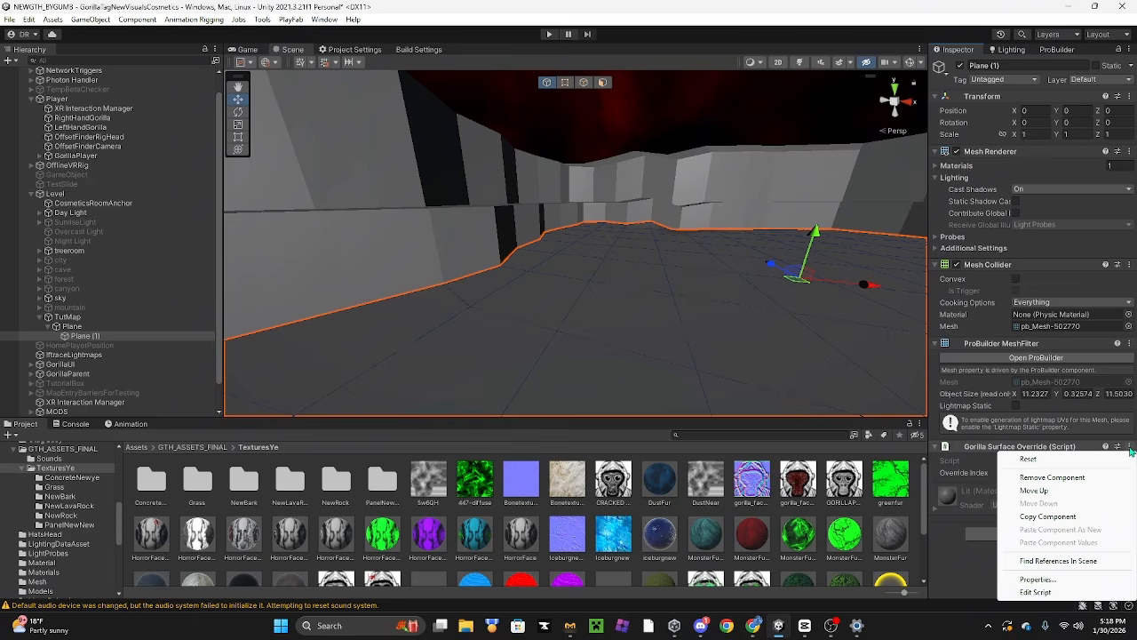
click(1070, 483)
Step: Examine the wall object and the detached floor as separate objects from inside the pit
right_drag(680, 260, 586, 206)
click(735, 165)
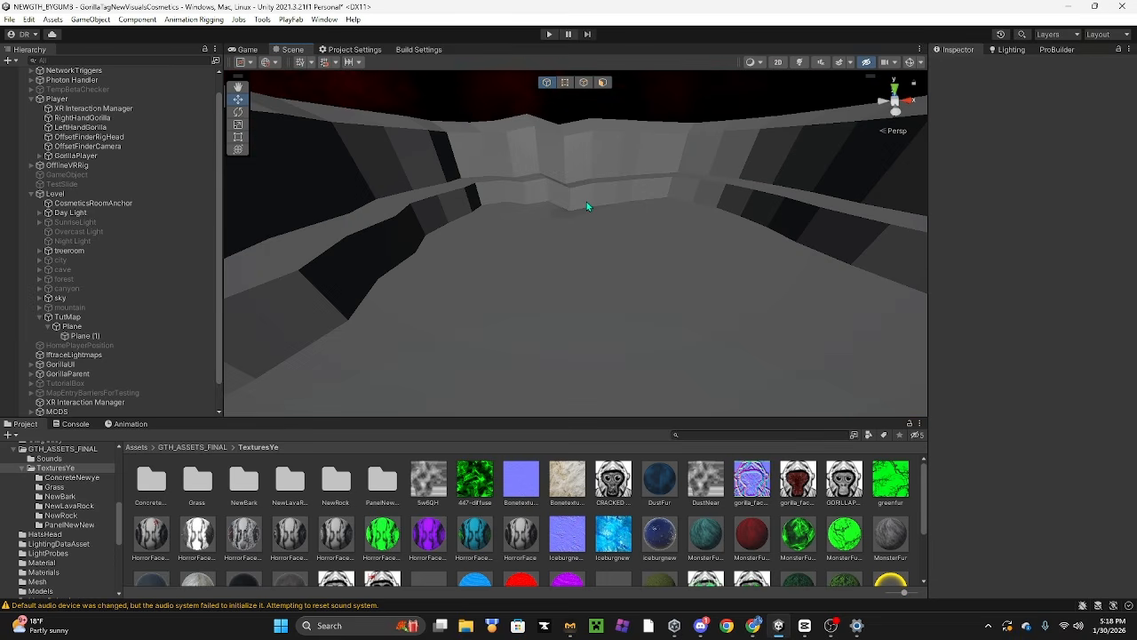
click(586, 205)
right_drag(586, 204, 678, 211)
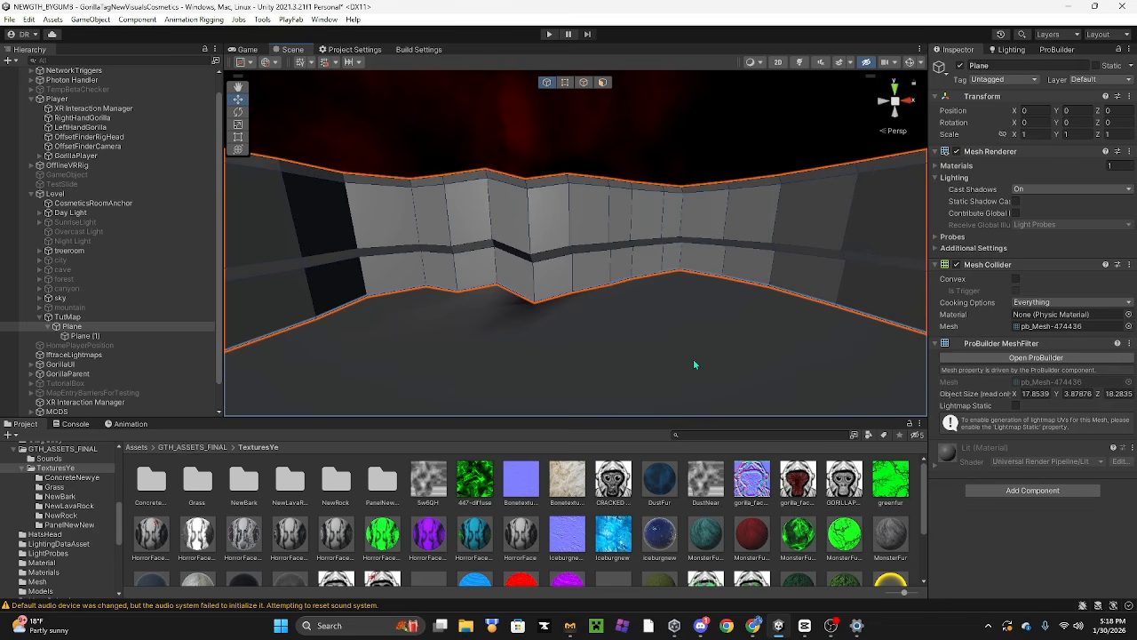
right_drag(695, 365, 609, 254)
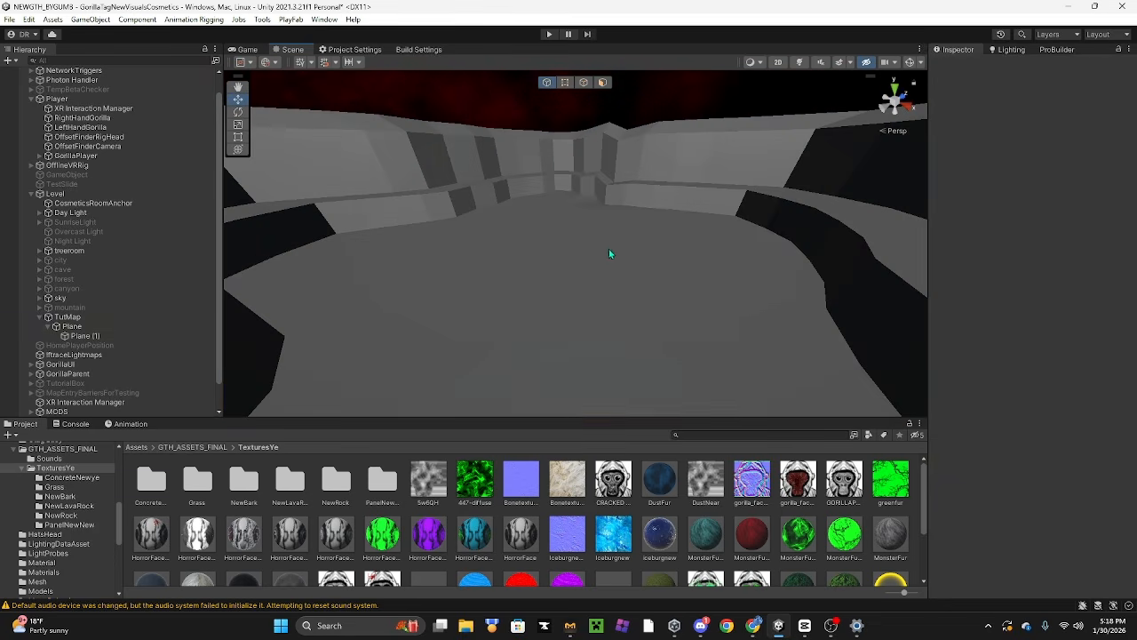
click(608, 254)
right_drag(258, 311, 615, 288)
Step: Try a rough brown material from the TexturesYe folder on the walls
click(548, 127)
scroll(659, 500, down, 2)
scroll(659, 501, down, 1)
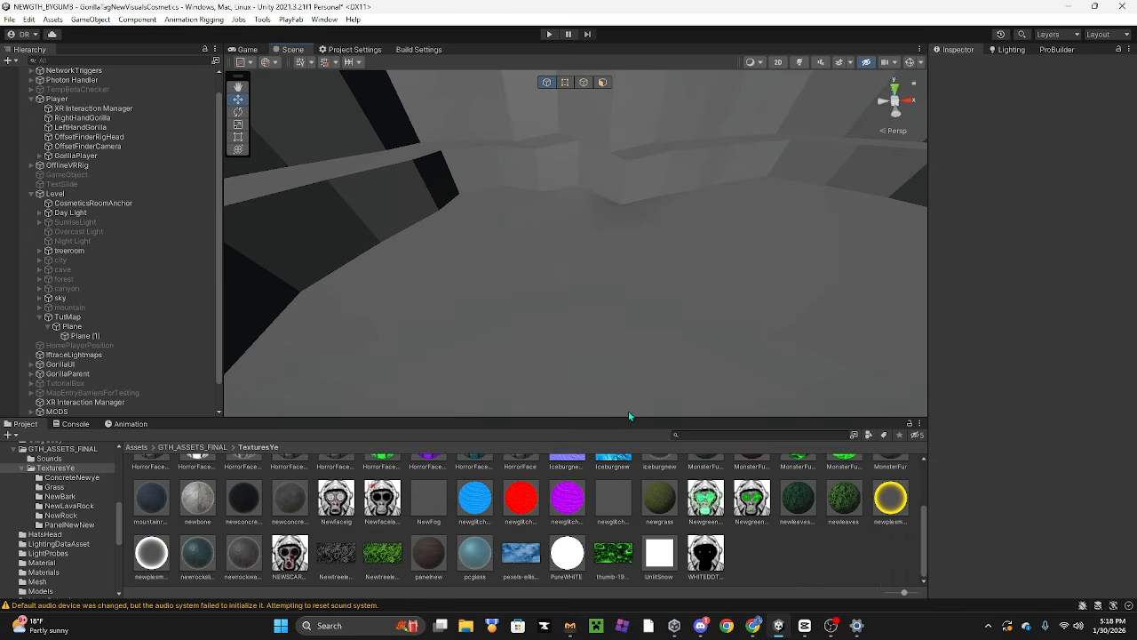
right_drag(744, 290, 621, 373)
scroll(442, 501, up, 3)
scroll(564, 547, down, 2)
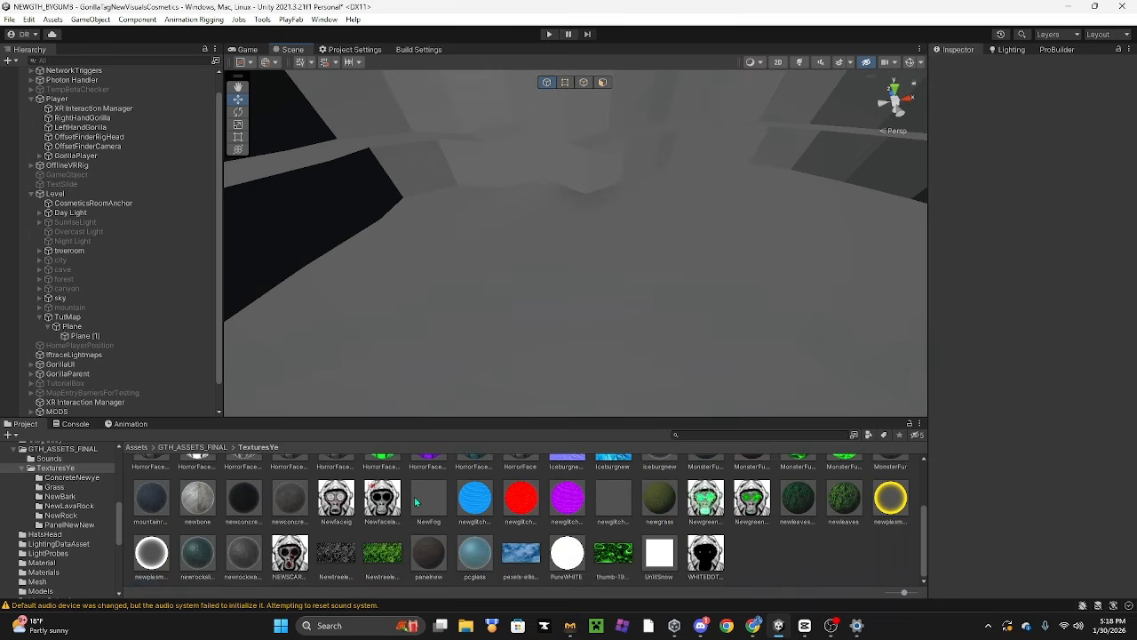
scroll(525, 563, up, 2)
right_drag(498, 364, 373, 329)
scroll(270, 568, down, 1)
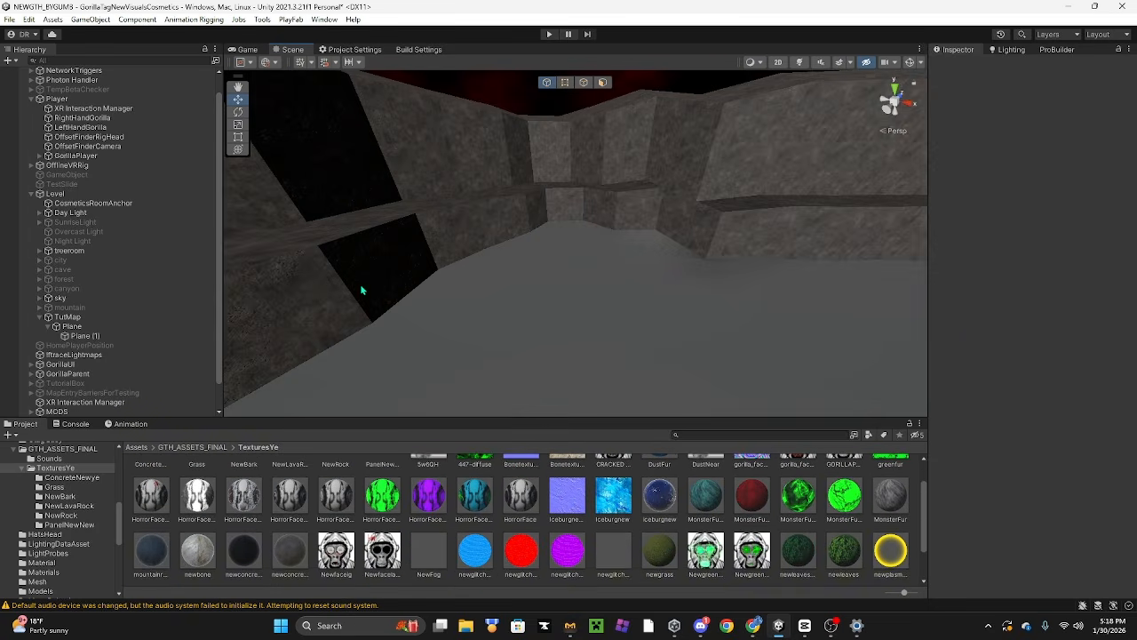
Step: Apply the Newconcrete material to the walls and a grass material to the detached floor
right_drag(360, 284, 622, 293)
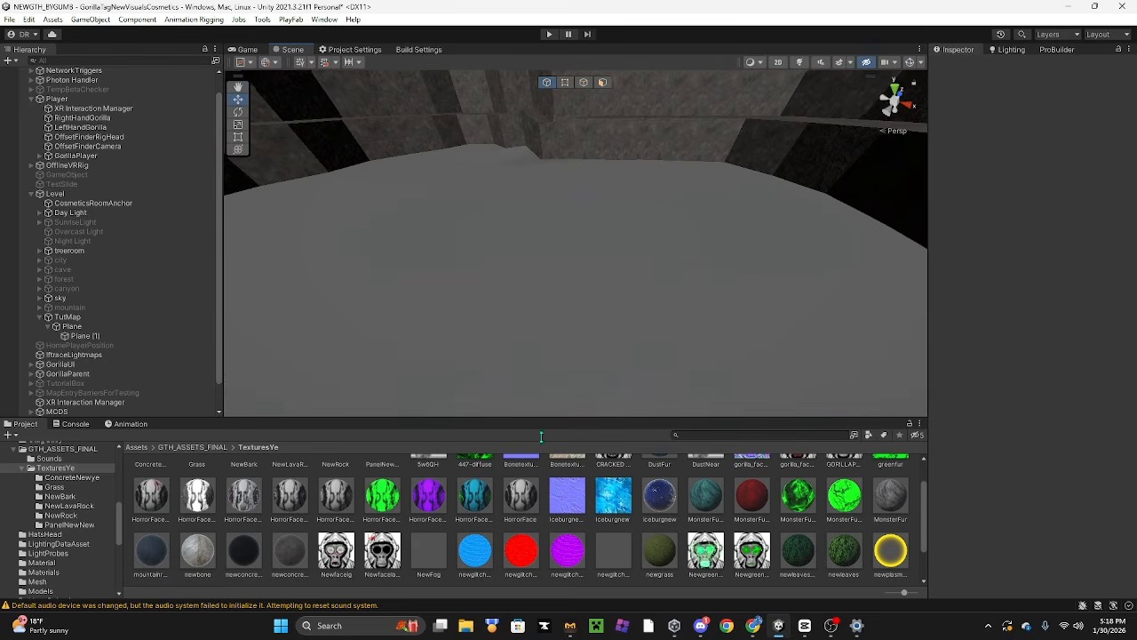
scroll(637, 524, up, 1)
scroll(637, 524, down, 2)
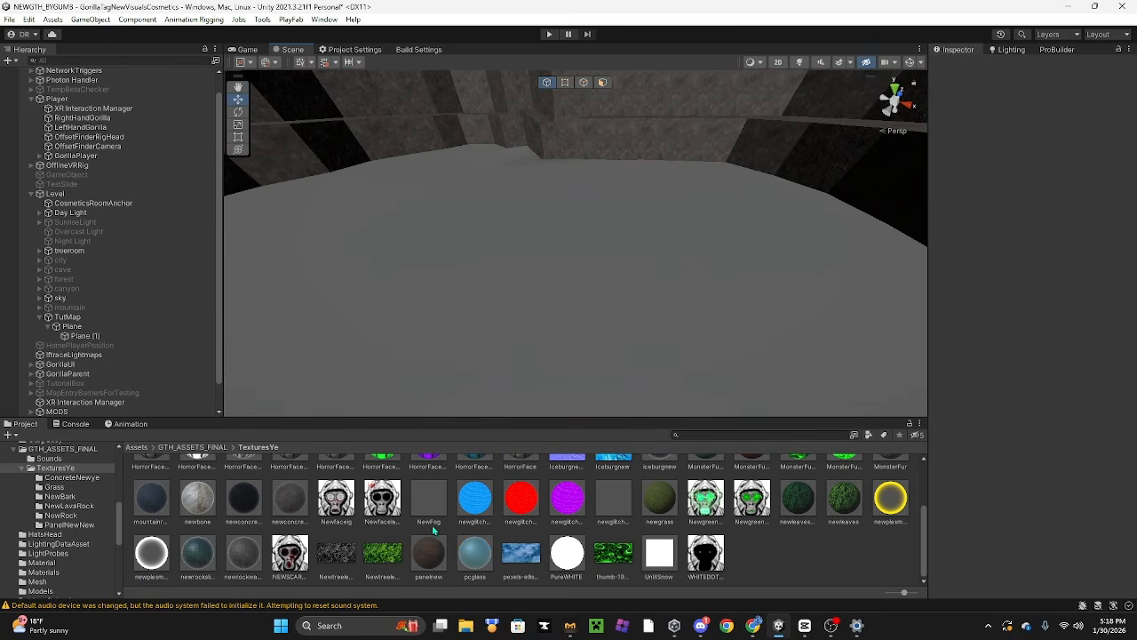
scroll(362, 551, up, 3)
right_drag(599, 353, 506, 354)
scroll(606, 468, down, 2)
scroll(705, 524, down, 1)
right_drag(550, 249, 622, 240)
Step: Select the TutMap parent object and scale the whole map
click(88, 326)
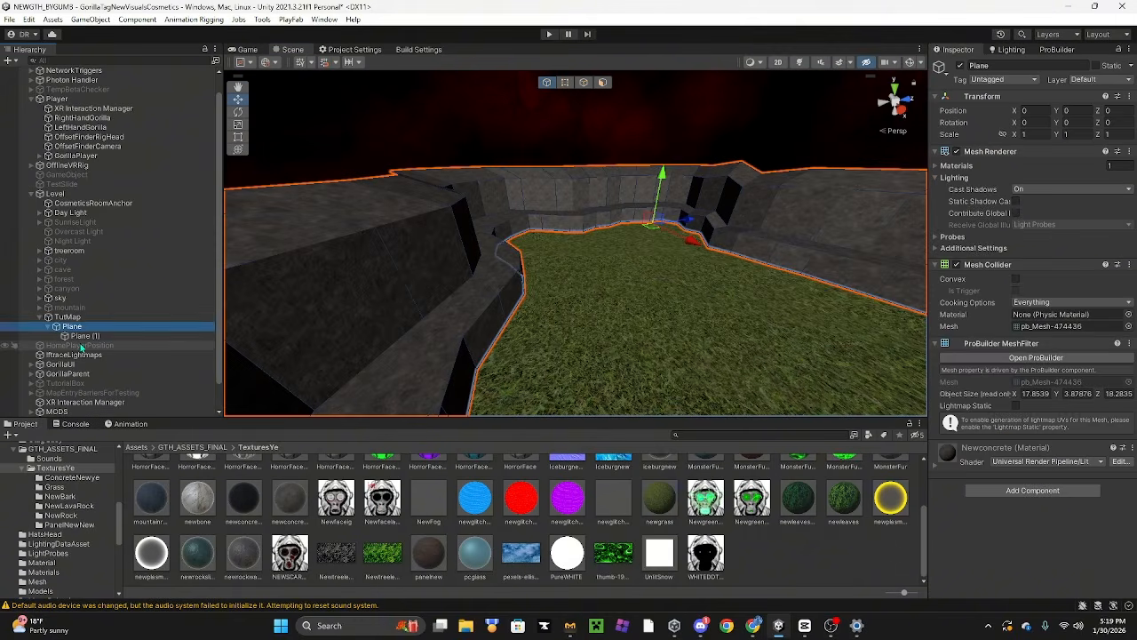
click(67, 317)
key(r)
key(f)
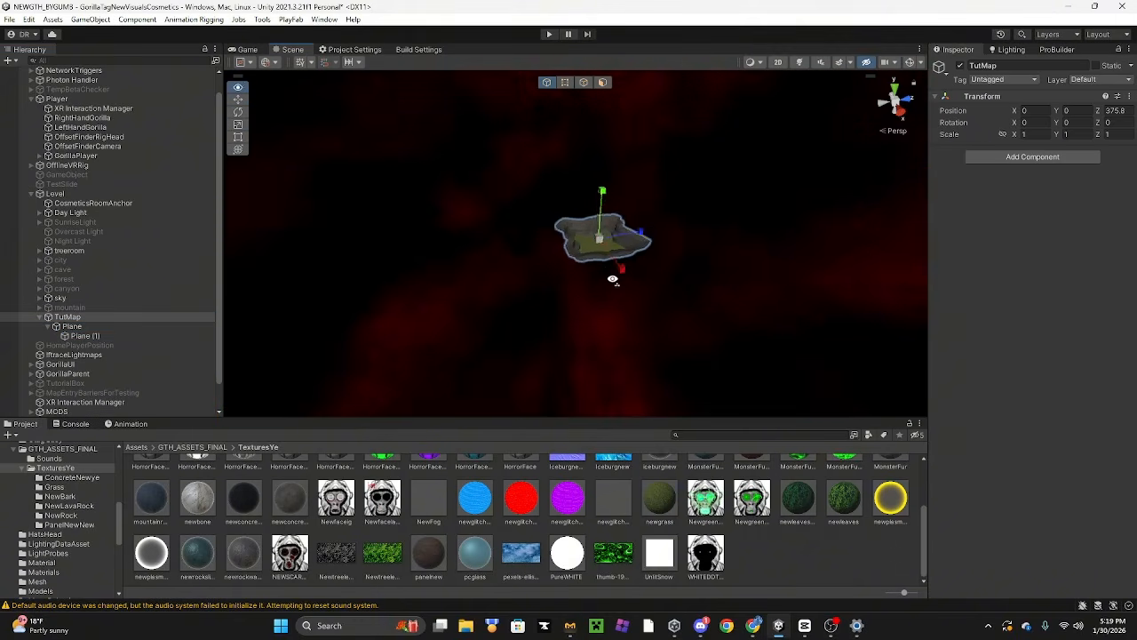
drag(773, 188, 355, 156)
right_drag(356, 156, 515, 343)
key(s)
key(w)
Step: Select all faces of the grass floor and apply a Box projection to their UVs in the UV Editor
click(630, 266)
right_drag(629, 266, 578, 307)
click(738, 114)
click(623, 237)
click(1056, 50)
key(ctrl+a)
right_drag(774, 324, 668, 278)
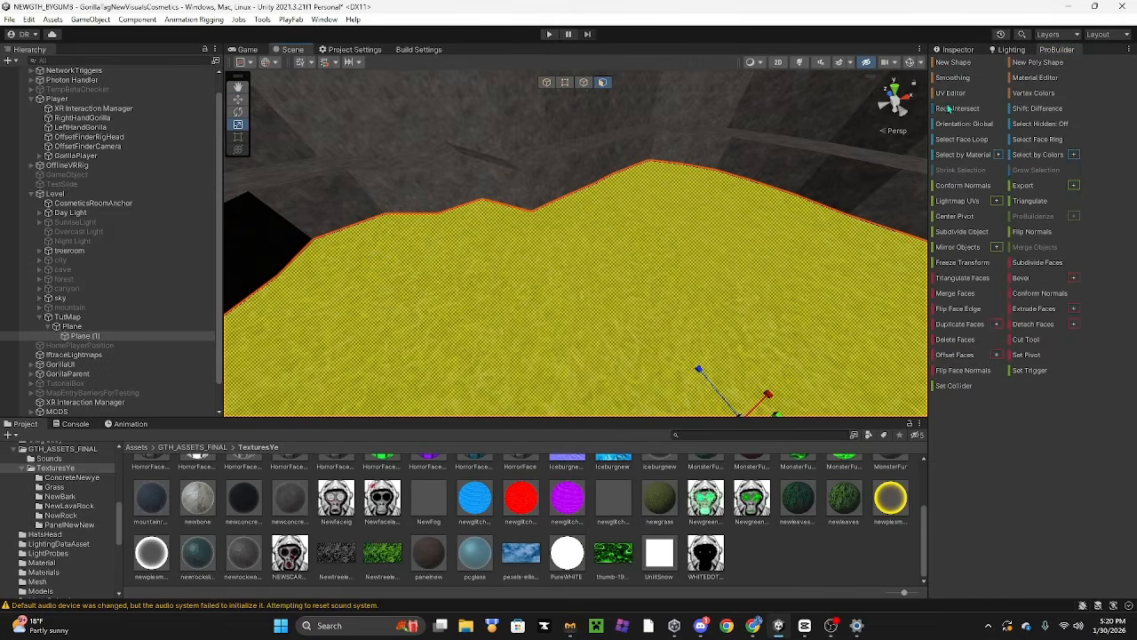
click(943, 95)
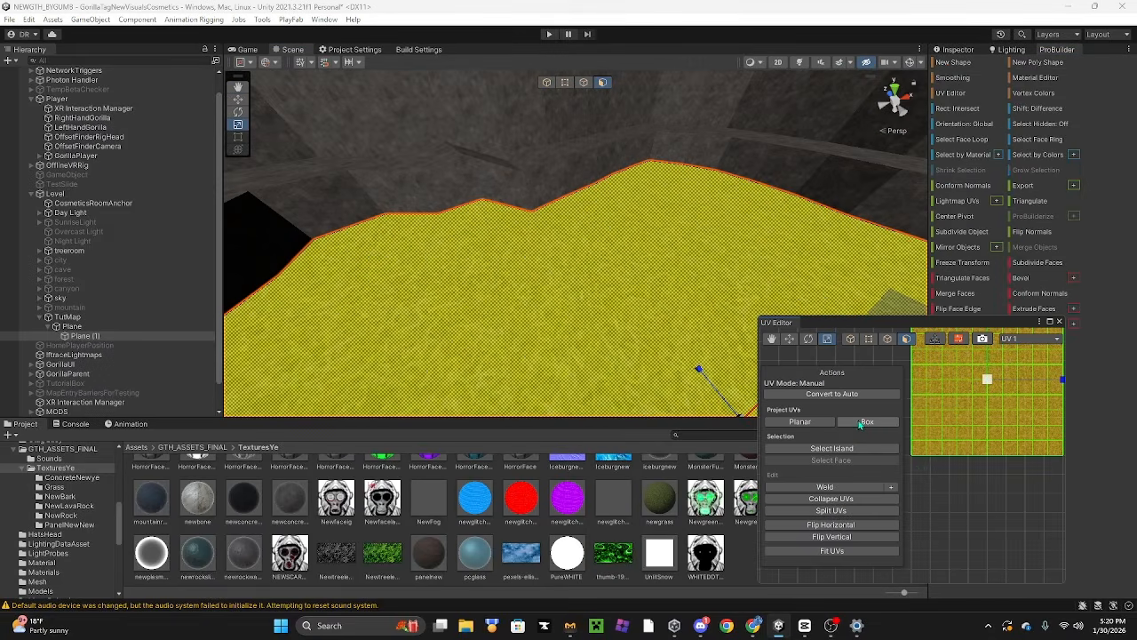
click(858, 422)
Step: Select all faces of the grass floor, reapply the Box projection and enlarge their UVs in the UV Editor
right_drag(848, 271, 850, 226)
click(850, 228)
right_drag(771, 244, 791, 266)
key(ctrl+a)
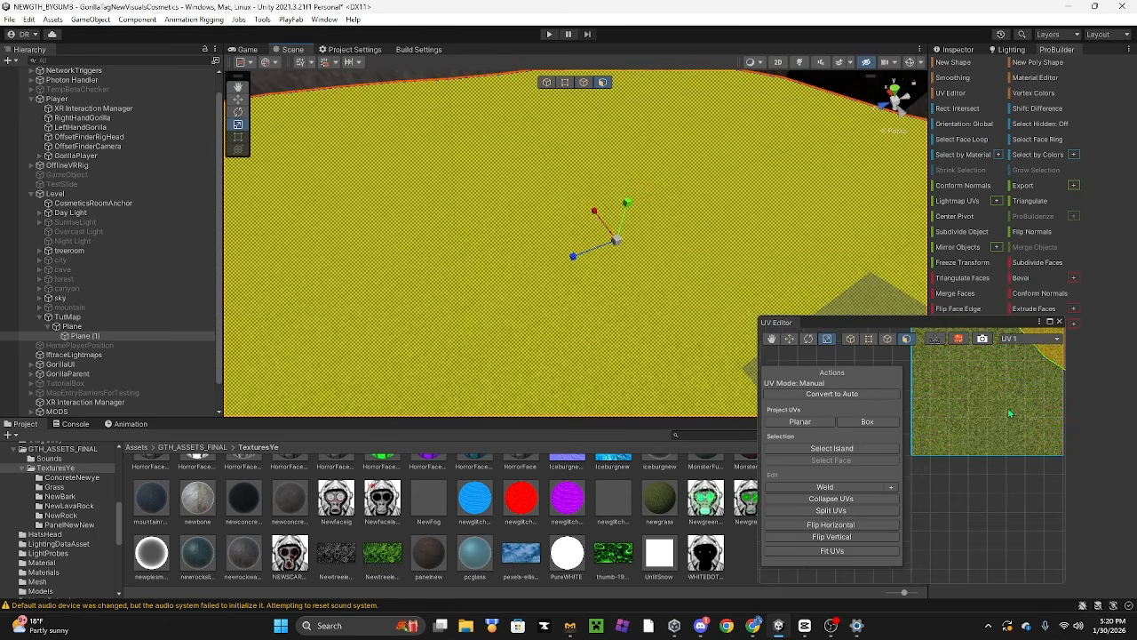
scroll(1009, 411, down, 8)
right_drag(699, 317, 833, 375)
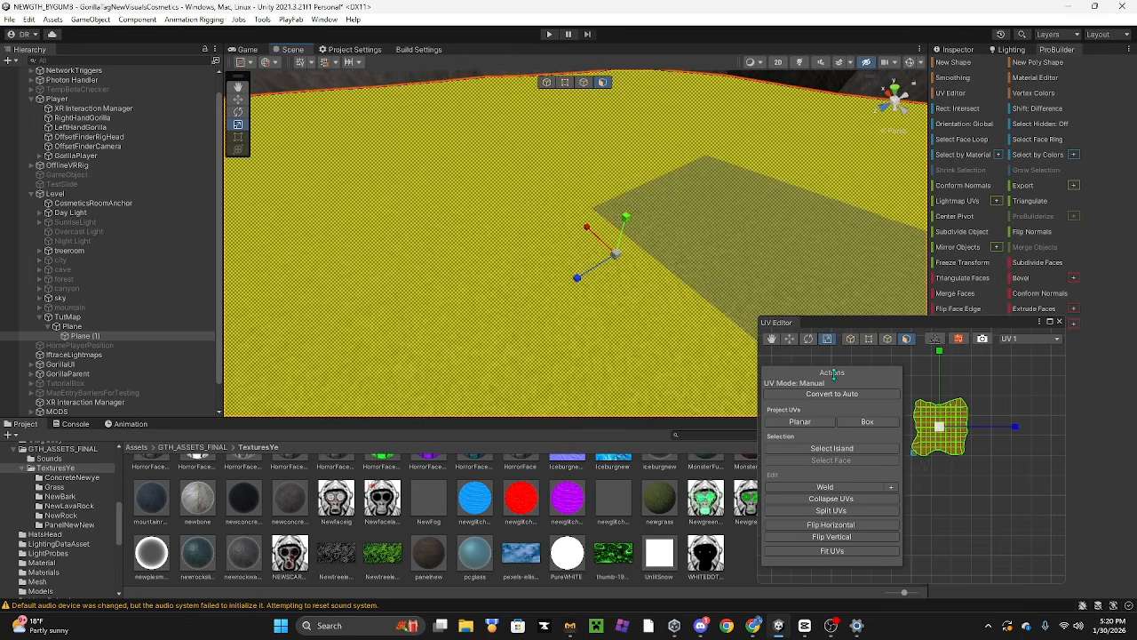
click(864, 426)
right_drag(614, 249, 620, 251)
right_drag(731, 260, 947, 434)
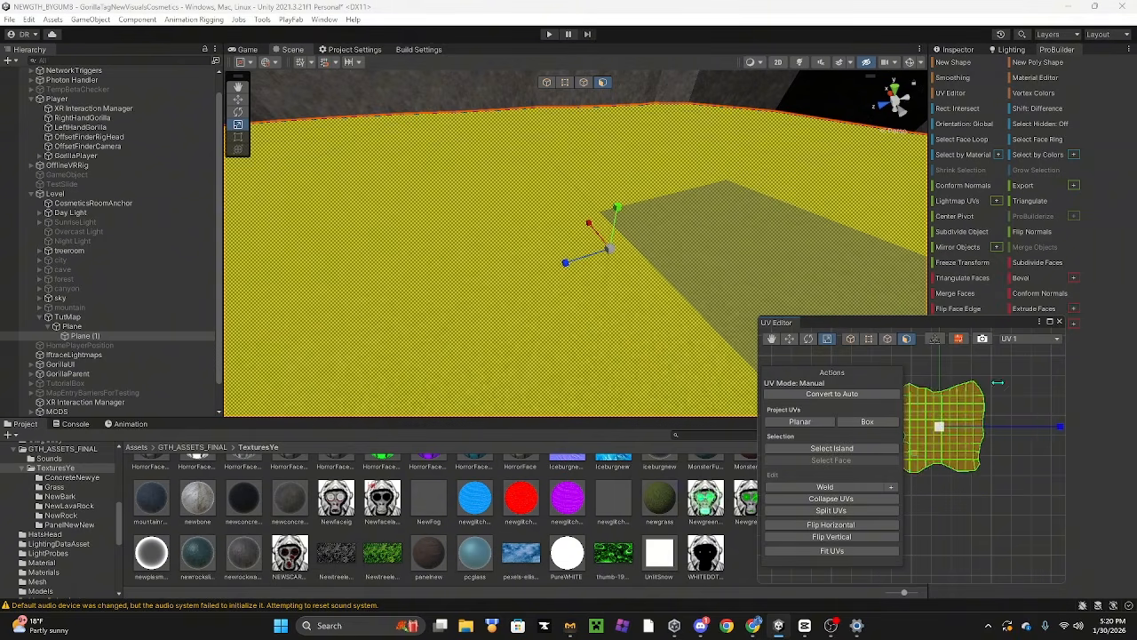
Step: Select all faces of the concrete walls and apply a Box projection to their UVs
click(677, 169)
right_drag(824, 309, 741, 103)
key(ctrl+a)
click(847, 397)
click(863, 425)
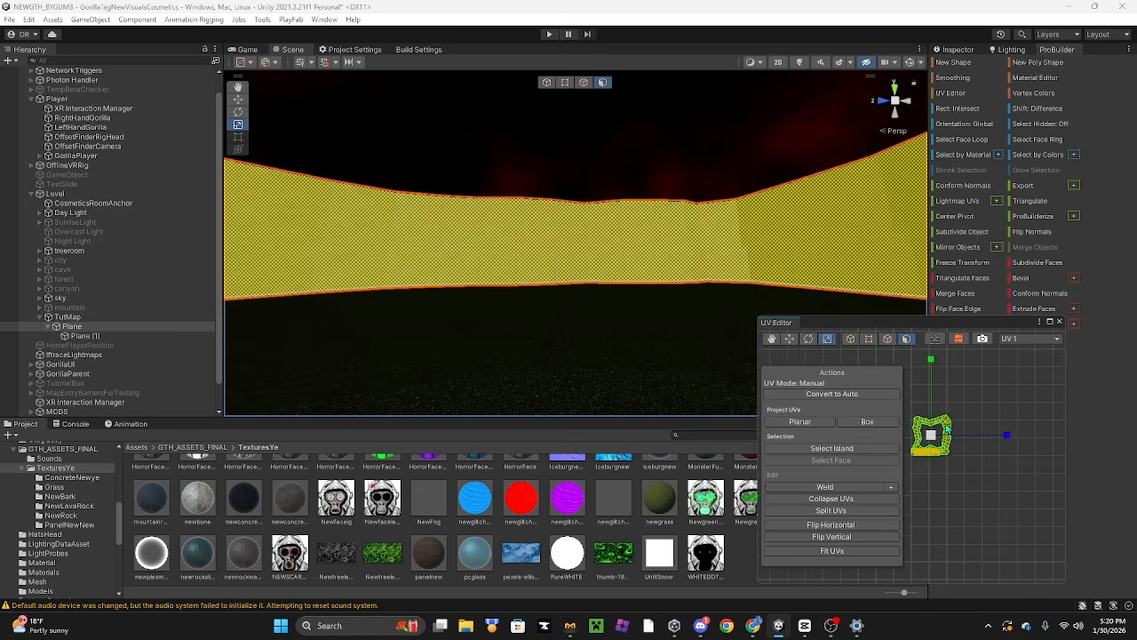
Step: Return to object selection mode and close the UV Editor
click(582, 216)
click(546, 83)
right_drag(573, 111, 357, 258)
key(w)
click(1060, 322)
right_drag(578, 197, 504, 304)
click(675, 161)
key(w)
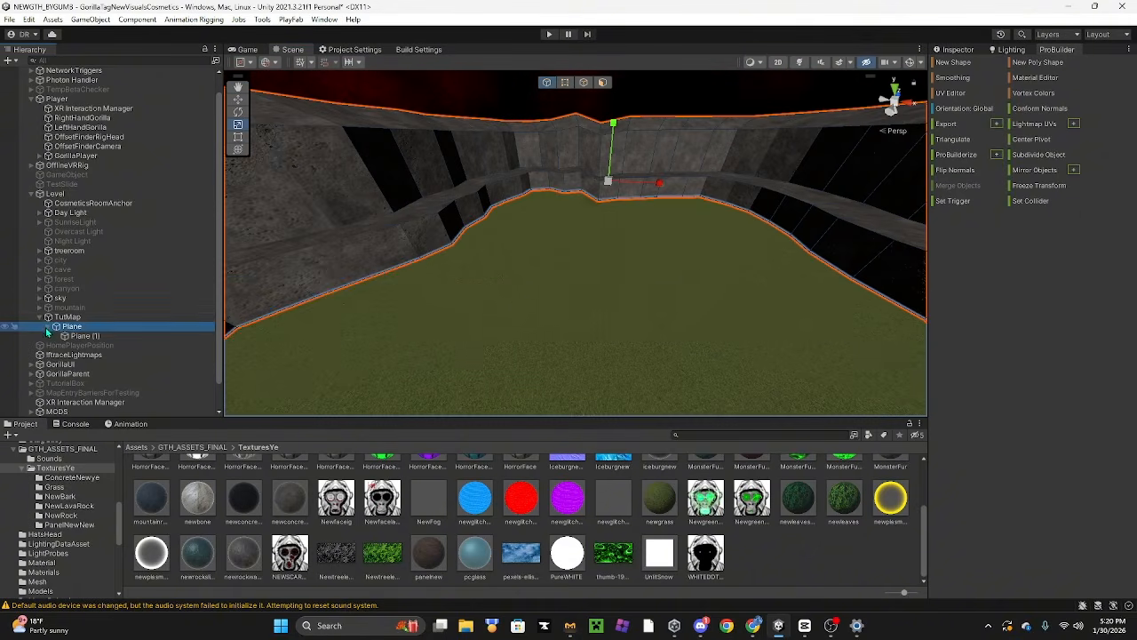
Step: Create an empty child object named Decor under TutMap
right_click(69, 318)
click(102, 324)
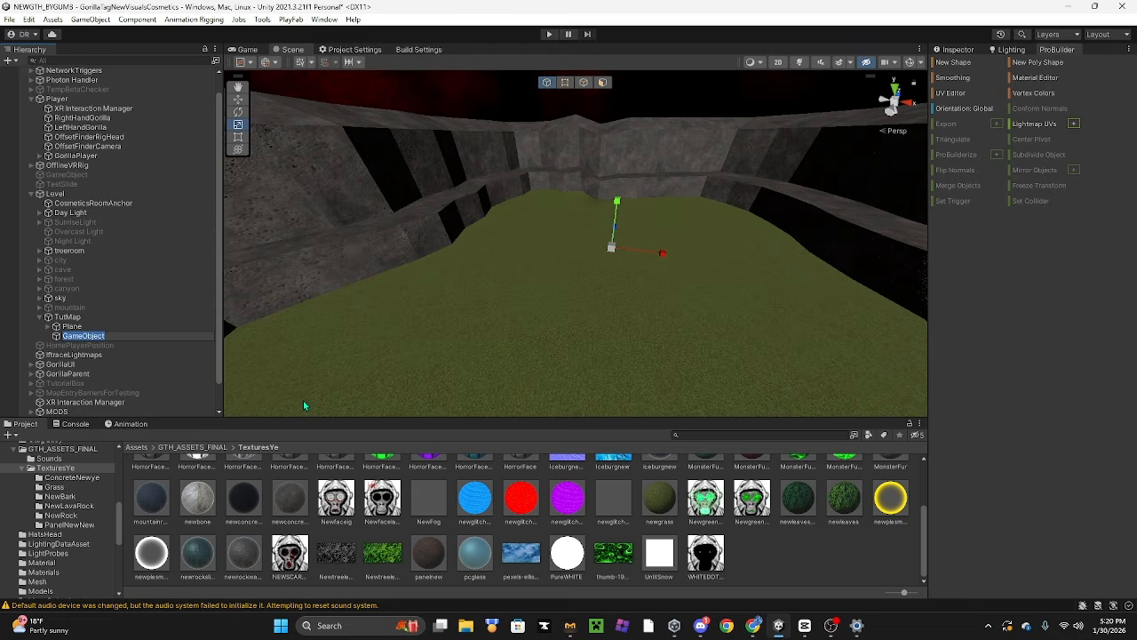
text(Decor)
key(Return)
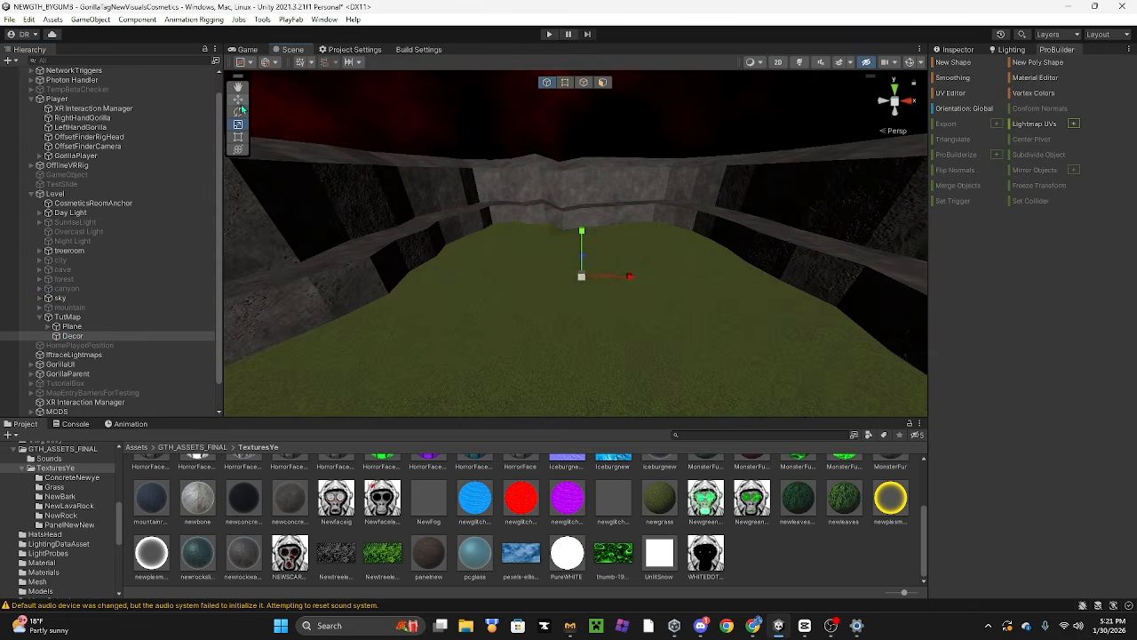
Step: Search the project assets for "small" and add the smalltree prefab as a child of Decor
click(954, 51)
right_drag(526, 243, 494, 318)
scroll(680, 508, up, 3)
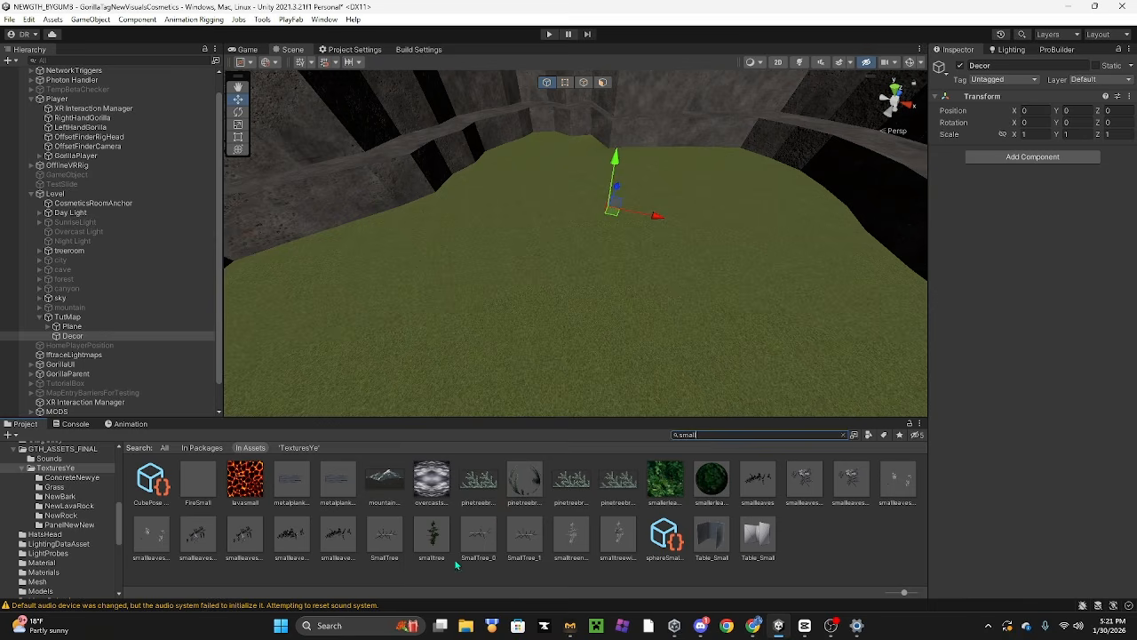
drag(65, 347, 71, 338)
right_drag(697, 138, 271, 265)
key(s)
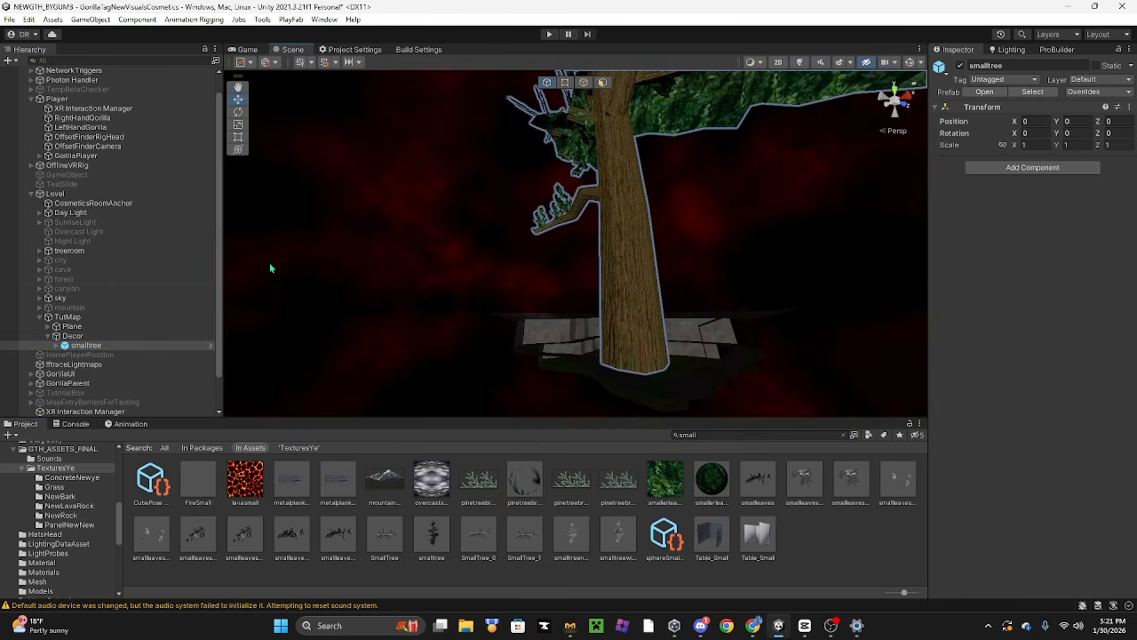
Step: Scale the small tree down to about 0.028 and move it onto the grass floor at about X 2.63, Y -0.07
click(237, 124)
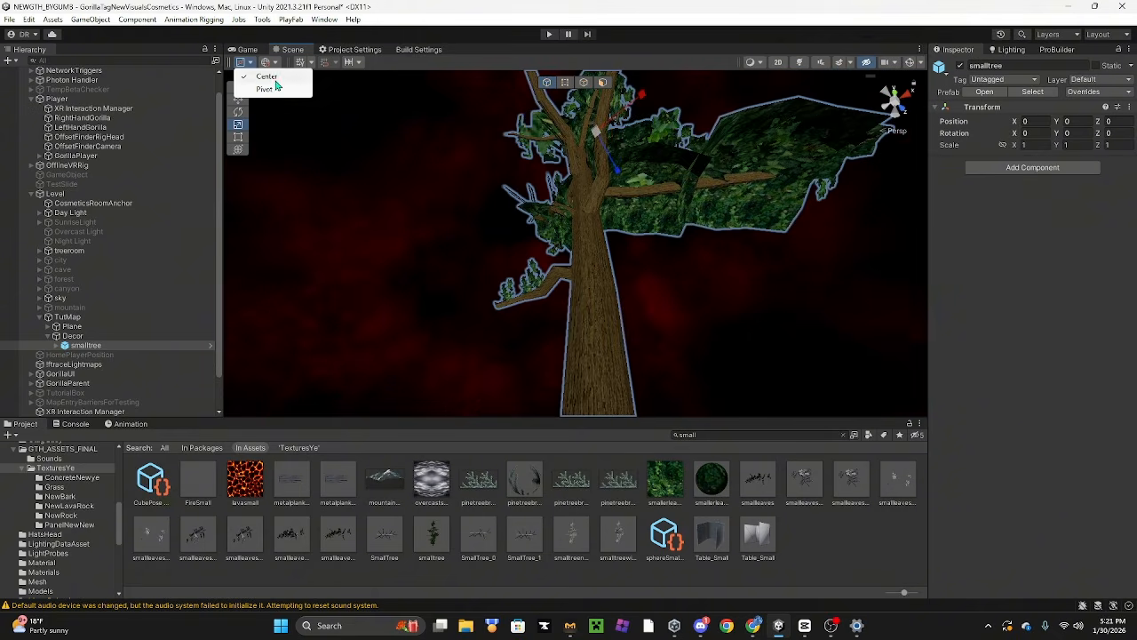
drag(602, 135, 582, 135)
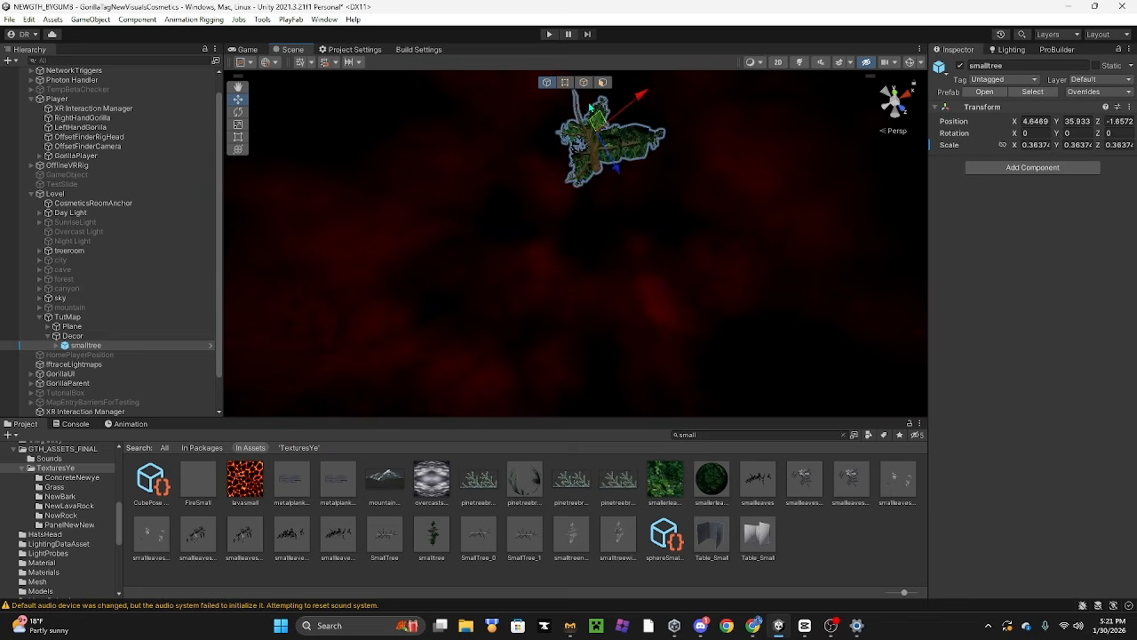
right_drag(642, 354, 617, 213)
key(f)
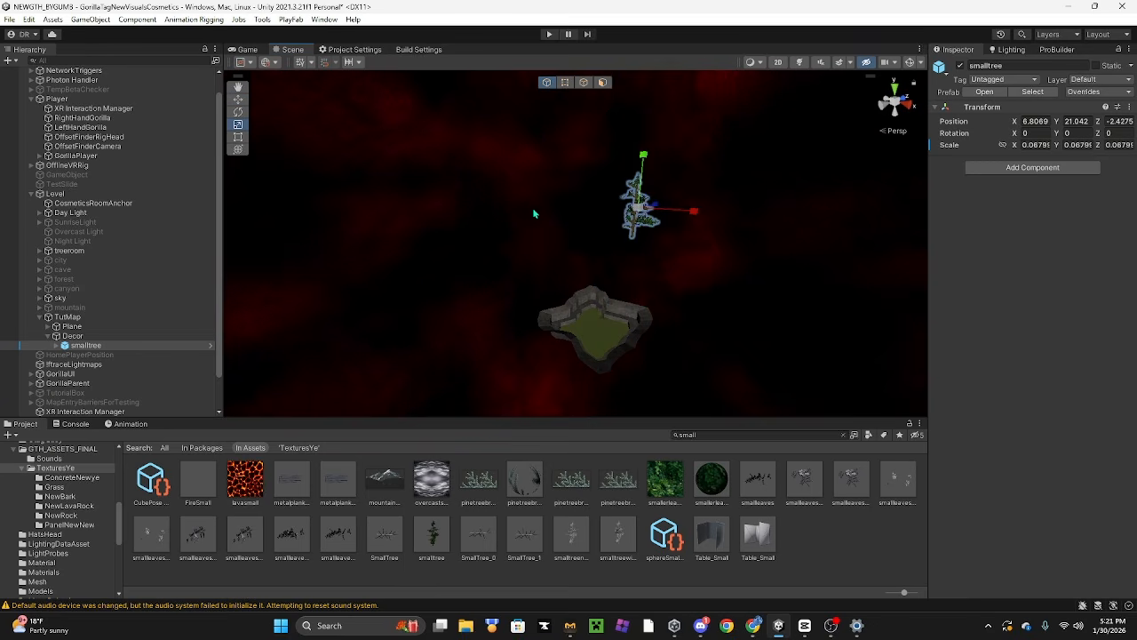
click(237, 100)
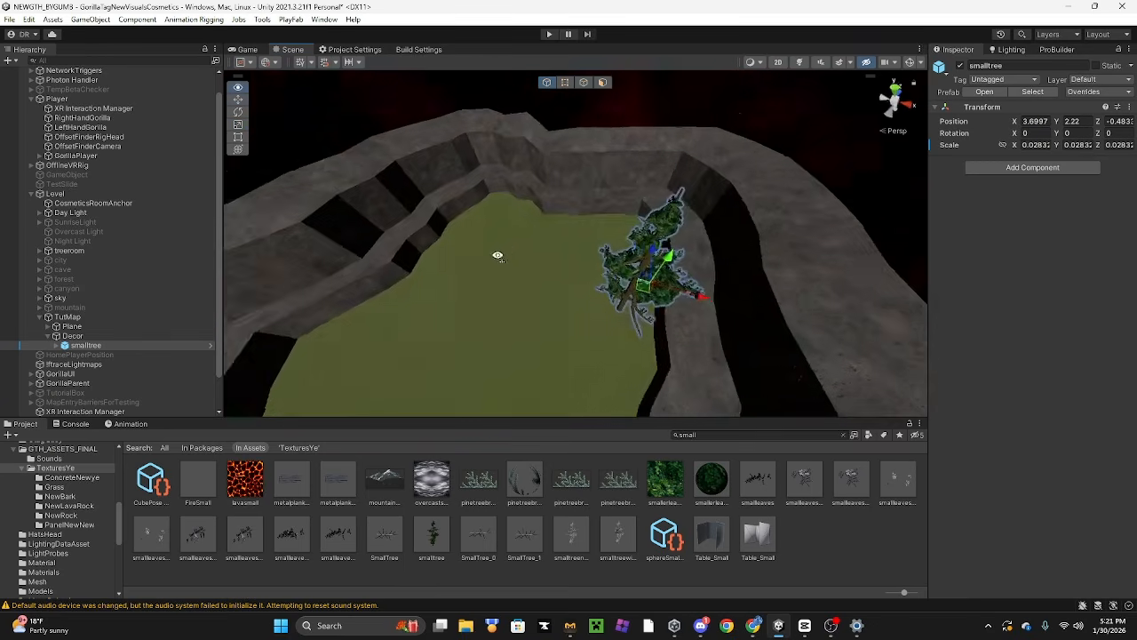
right_drag(497, 254, 542, 257)
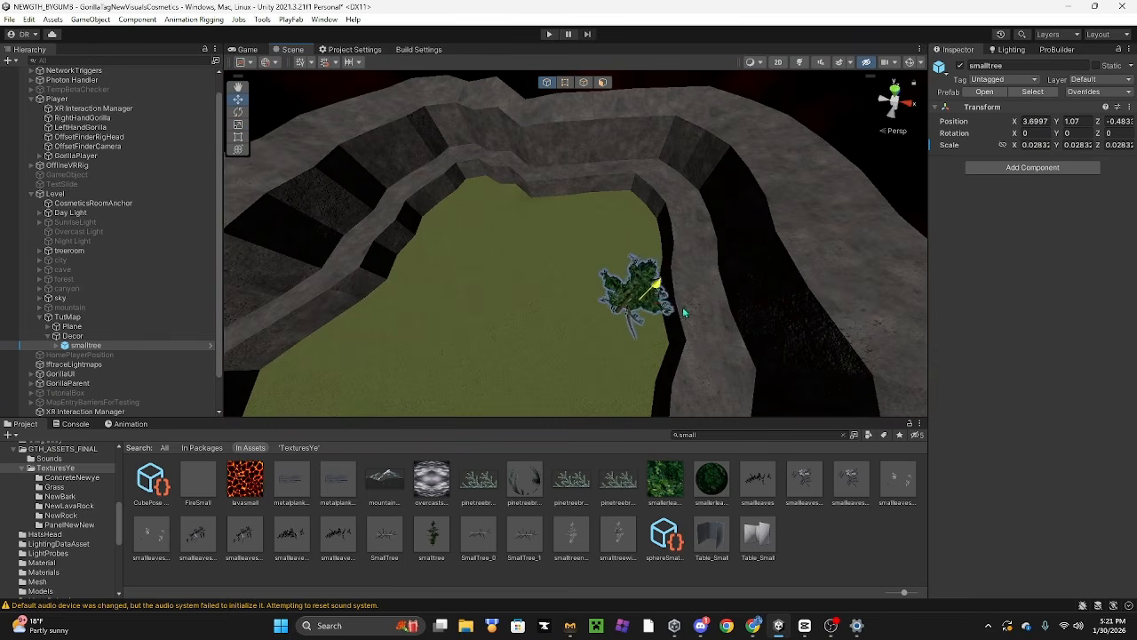
drag(678, 315, 613, 322)
key(f)
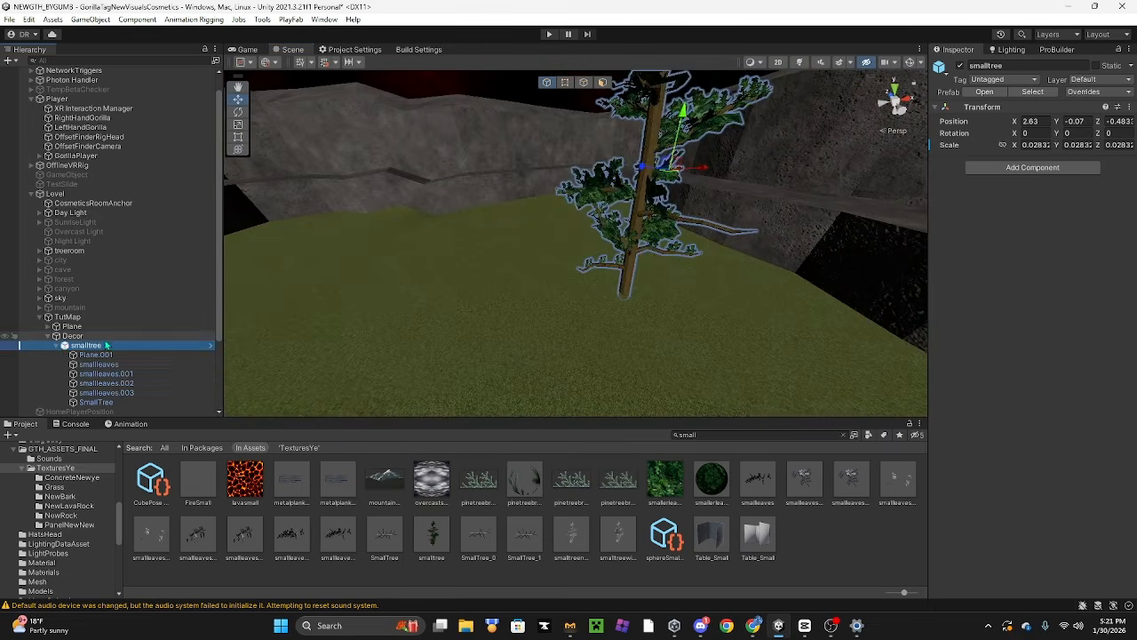
Step: Completely unpack the smalltree prefab and clear the asset search
click(96, 355)
key(f)
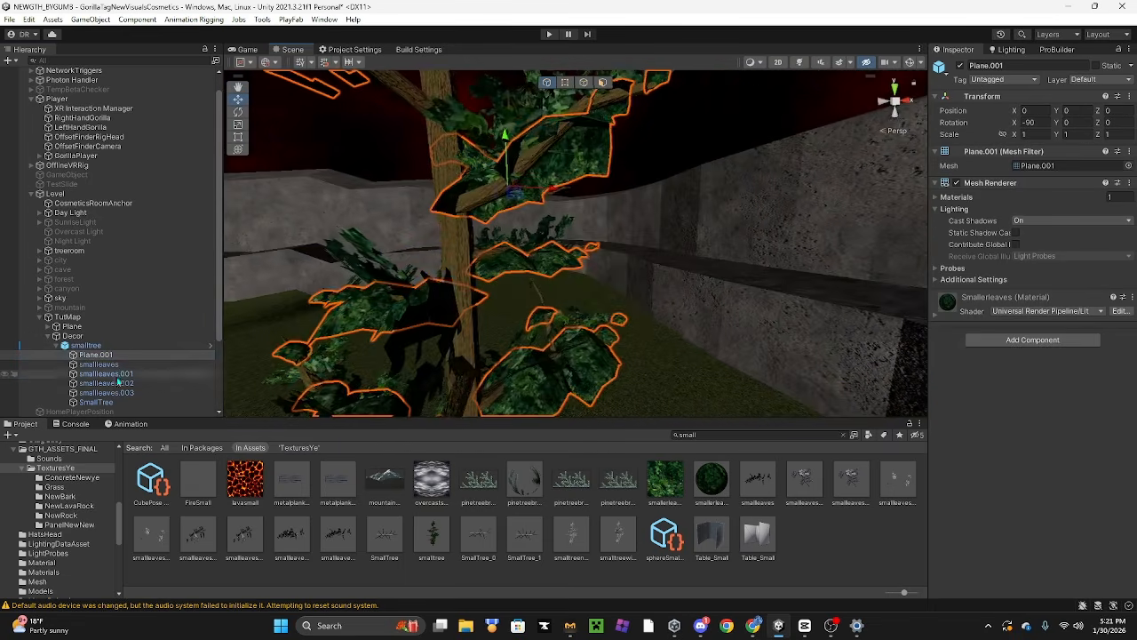
right_click(80, 345)
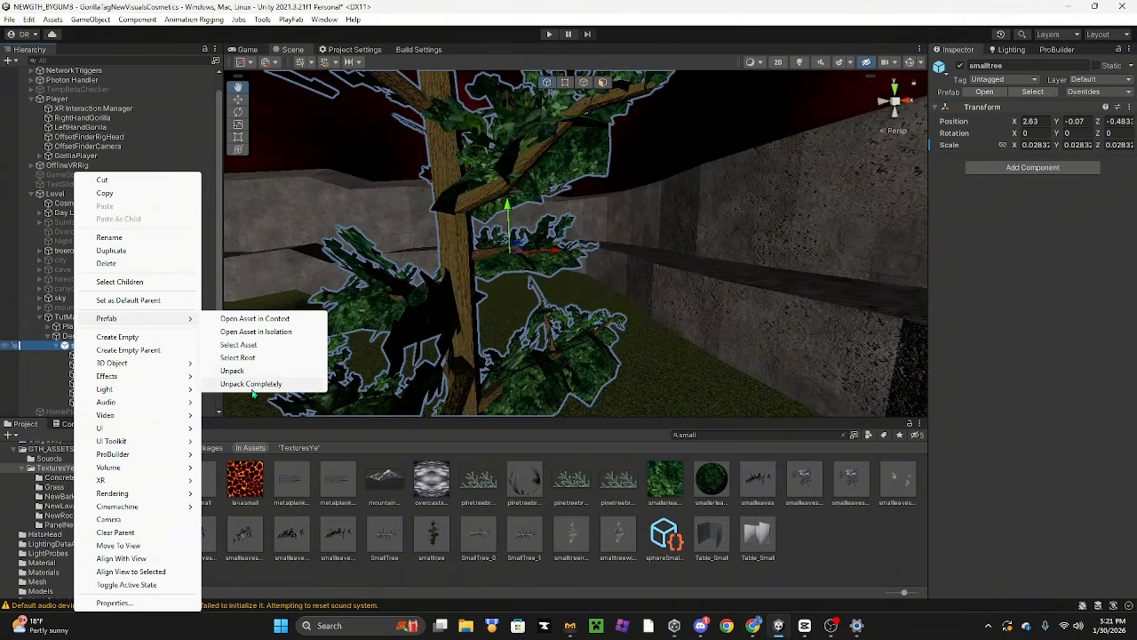
click(253, 388)
key(s)
right_drag(334, 360, 1006, 347)
key(w)
click(828, 436)
click(843, 435)
Step: Add Mesh Collider and Gorilla Surface Override components to the tree's SmallTree trunk mesh
click(109, 402)
key(s)
key(w)
key(d)
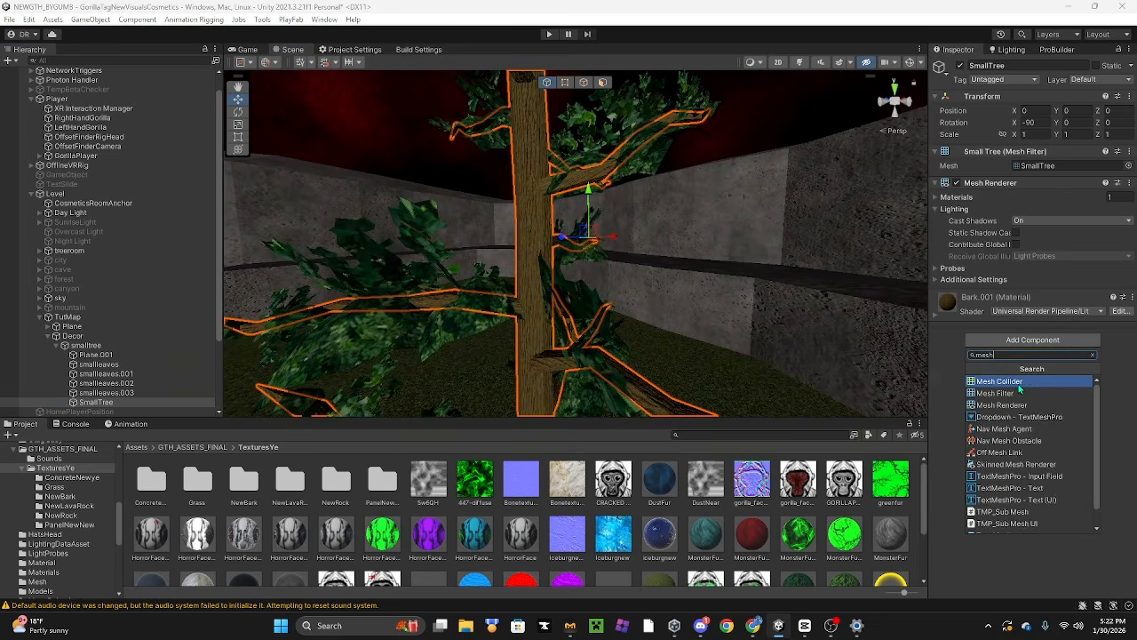
click(1019, 383)
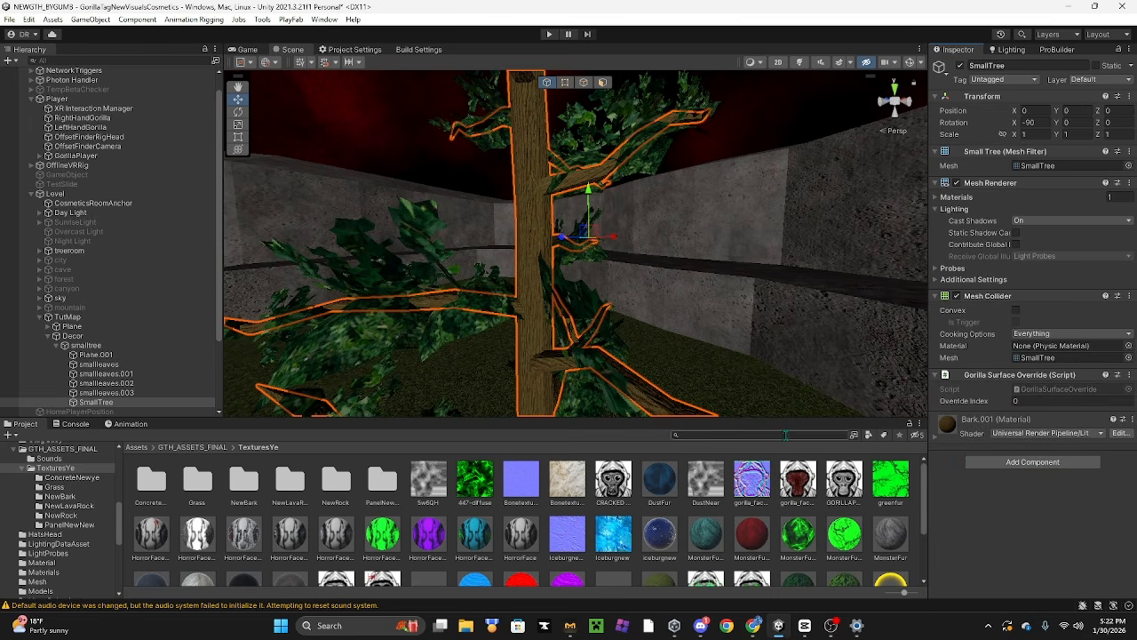
Step: Duplicate the smalltree object seven times, spread the copies across the grass floor and select all the trees
right_drag(733, 252, 684, 324)
click(67, 346)
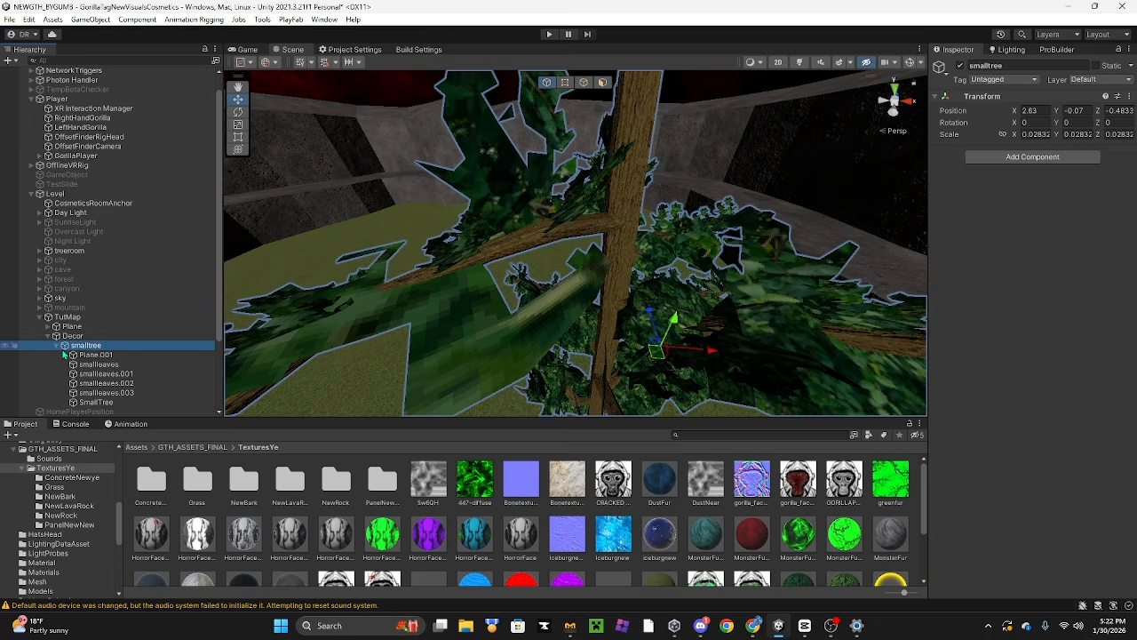
click(56, 346)
right_drag(568, 201, 668, 179)
right_drag(458, 240, 456, 377)
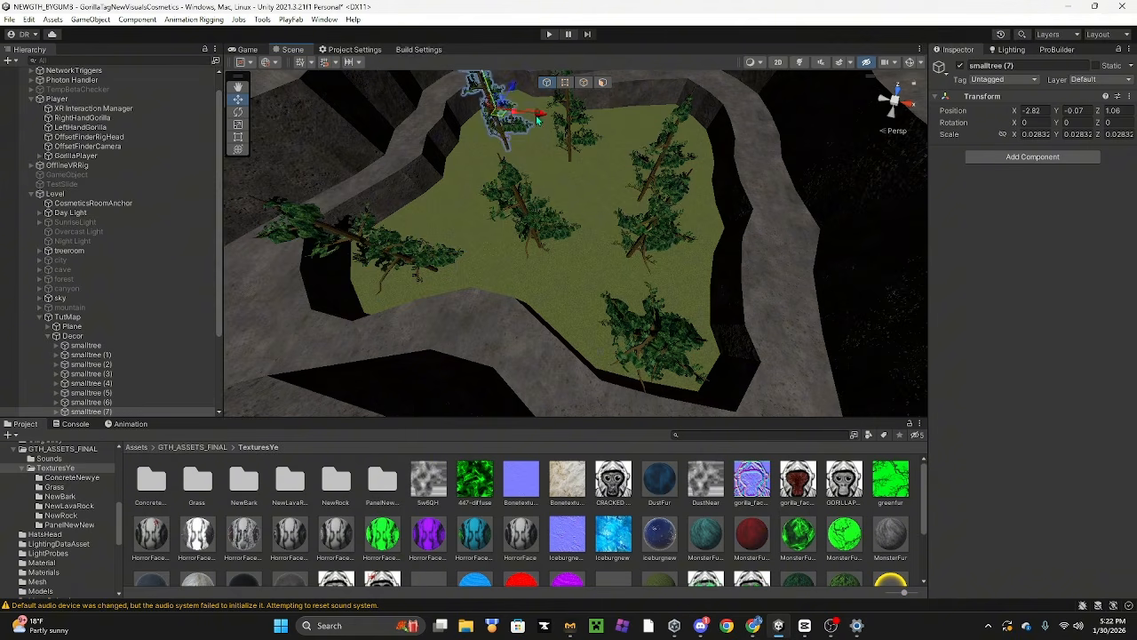
right_drag(664, 151, 569, 182)
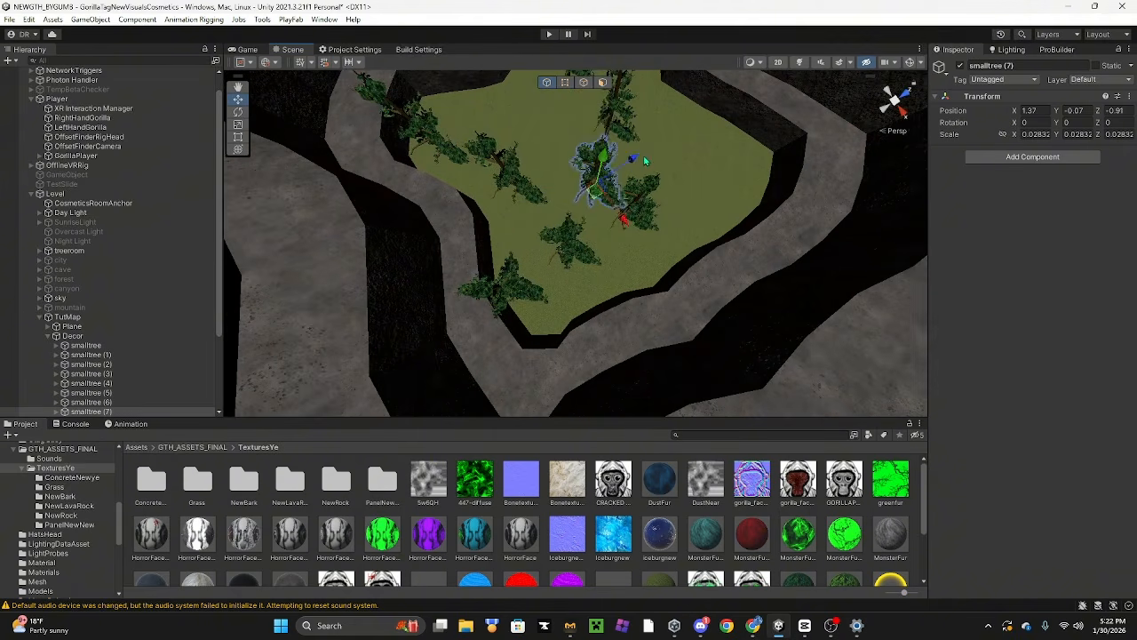
drag(611, 191, 569, 126)
right_drag(569, 133, 582, 103)
shift+click(110, 346)
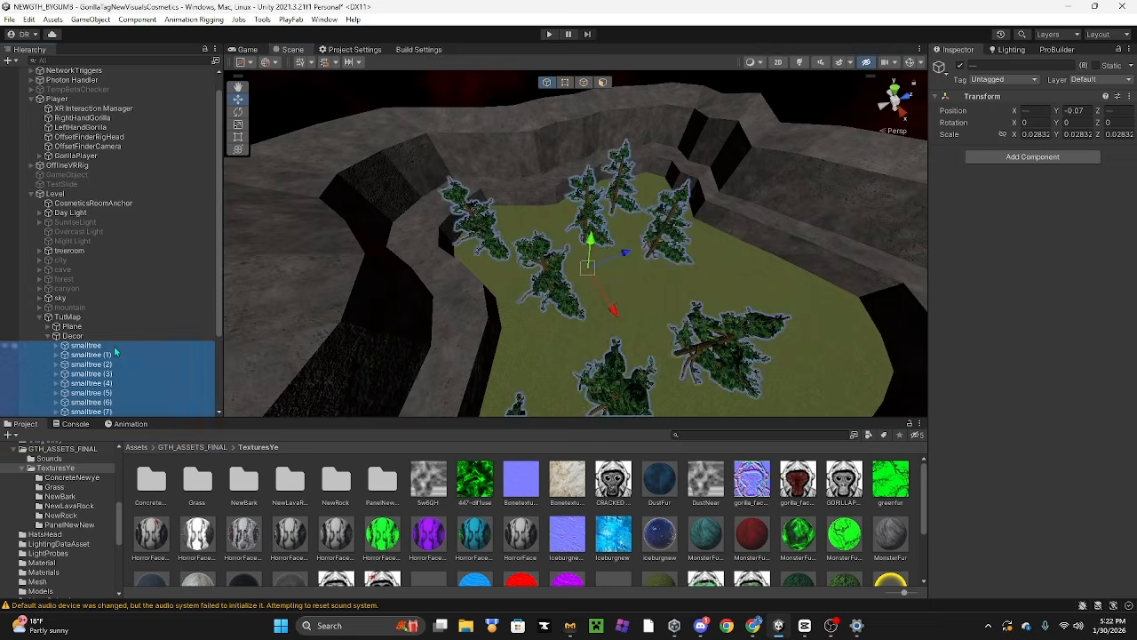
right_drag(689, 319, 743, 222)
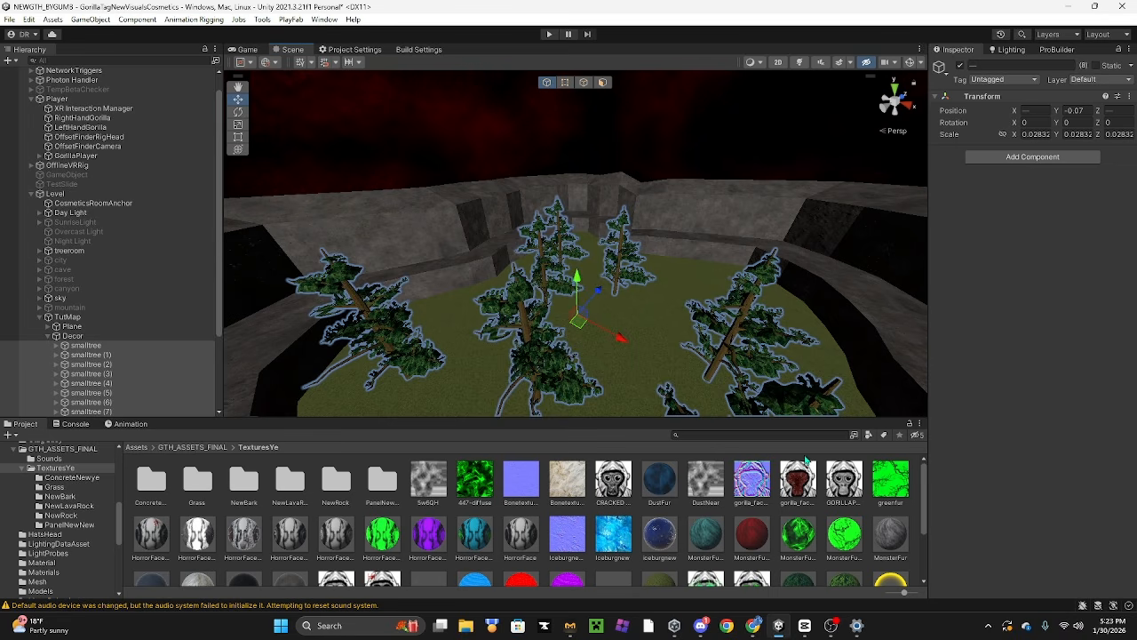
Step: Delete the Decor object with all of its trees
click(104, 348)
scroll(103, 355, down, 4)
right_drag(508, 330, 586, 329)
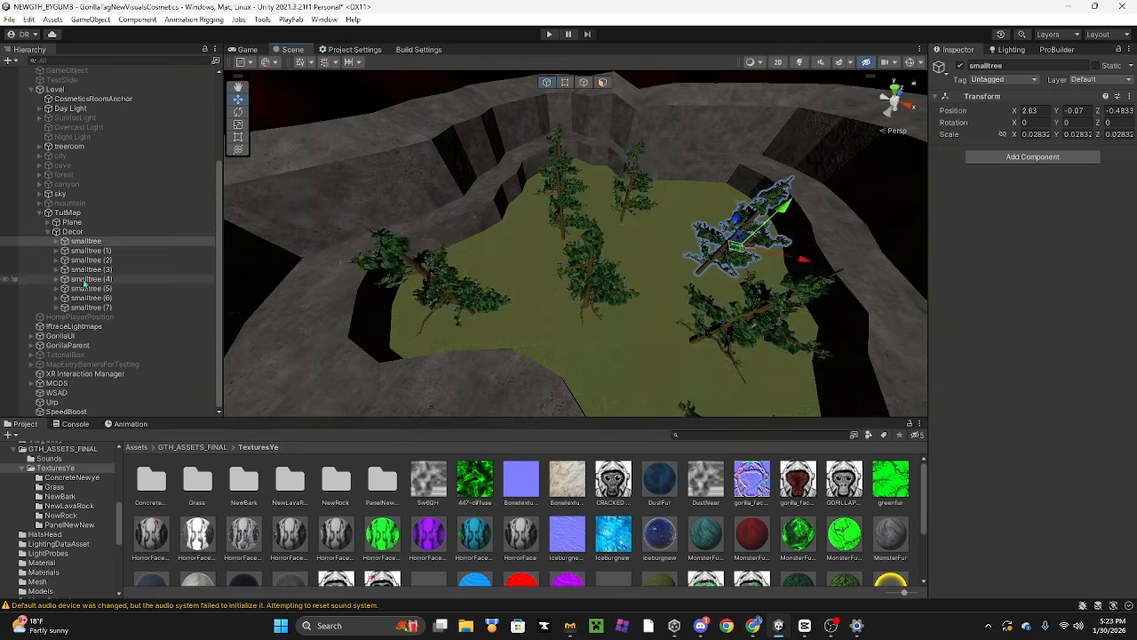
right_drag(621, 169, 591, 256)
click(634, 194)
right_drag(692, 305, 540, 250)
click(70, 307)
key(Delete)
Step: Subdivide a lower wall face into a four-by-four grid and extrude its two bottom-middle faces outward
right_drag(416, 279, 542, 224)
click(610, 247)
click(610, 246)
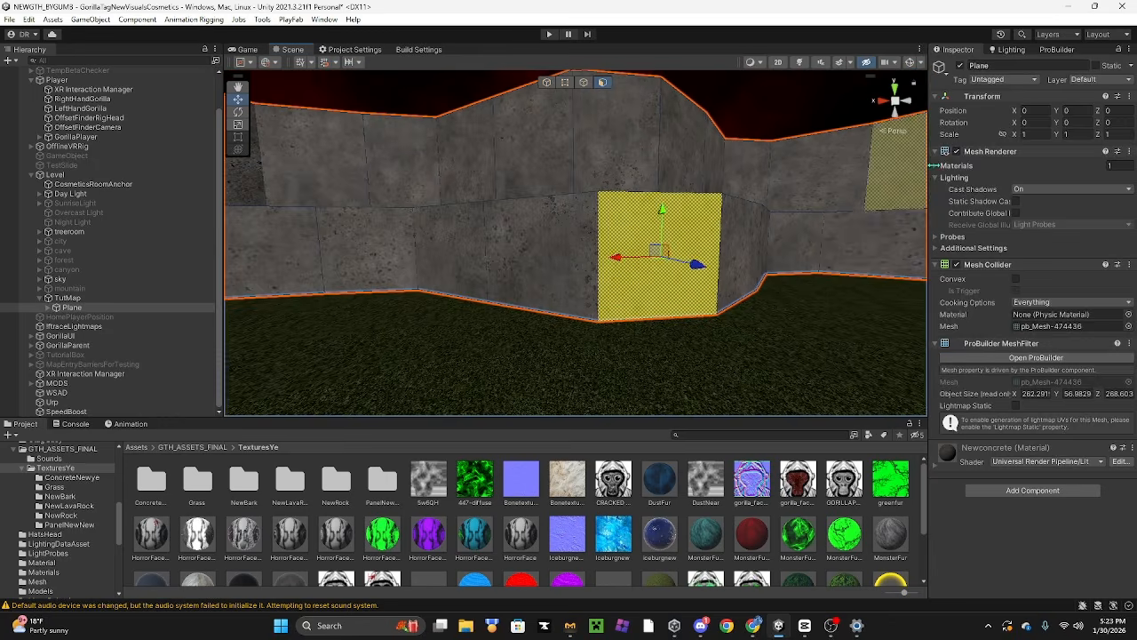
click(1056, 50)
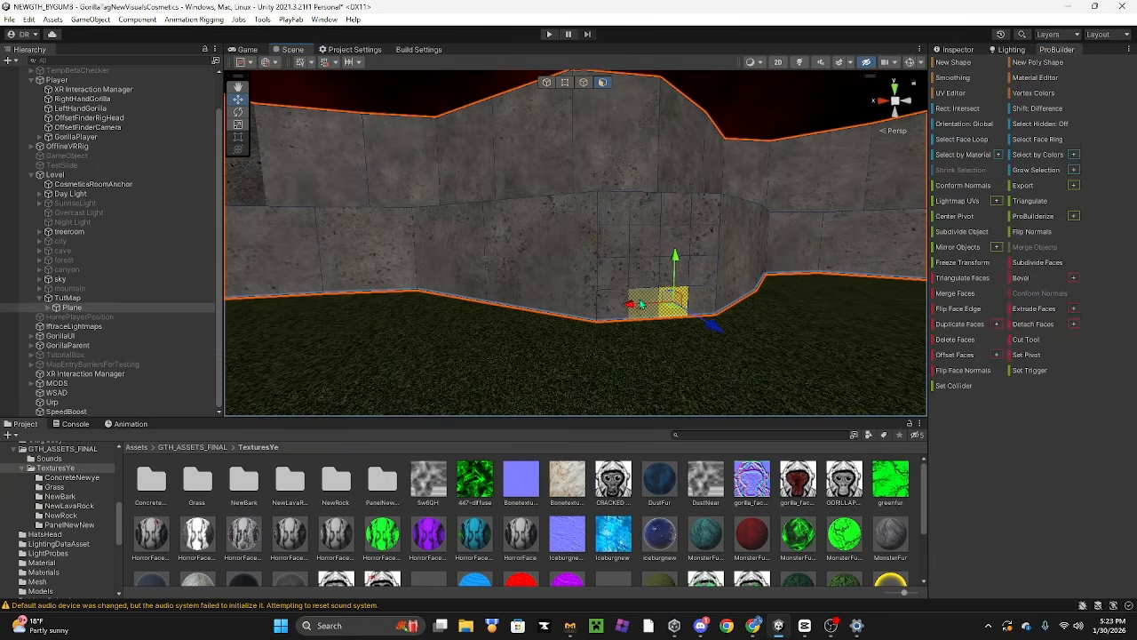
right_drag(645, 317, 778, 289)
Step: Rotate the two front faces of the extruded block to form a sloped ledge, and return to object mode
click(624, 252)
key(e)
drag(595, 250, 604, 242)
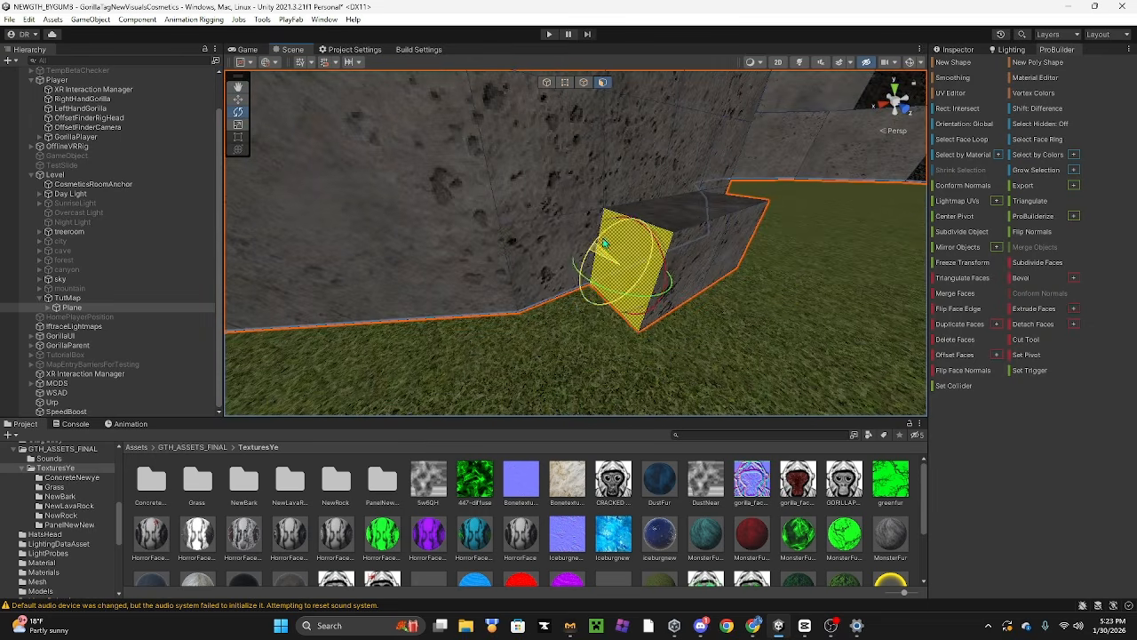
right_drag(604, 243, 528, 242)
mouse_move(622, 236)
right_down()
mouse_move(578, 212)
mouse_move(637, 249)
mouse_move(615, 218)
right_up()
click(612, 231)
shift+click(606, 210)
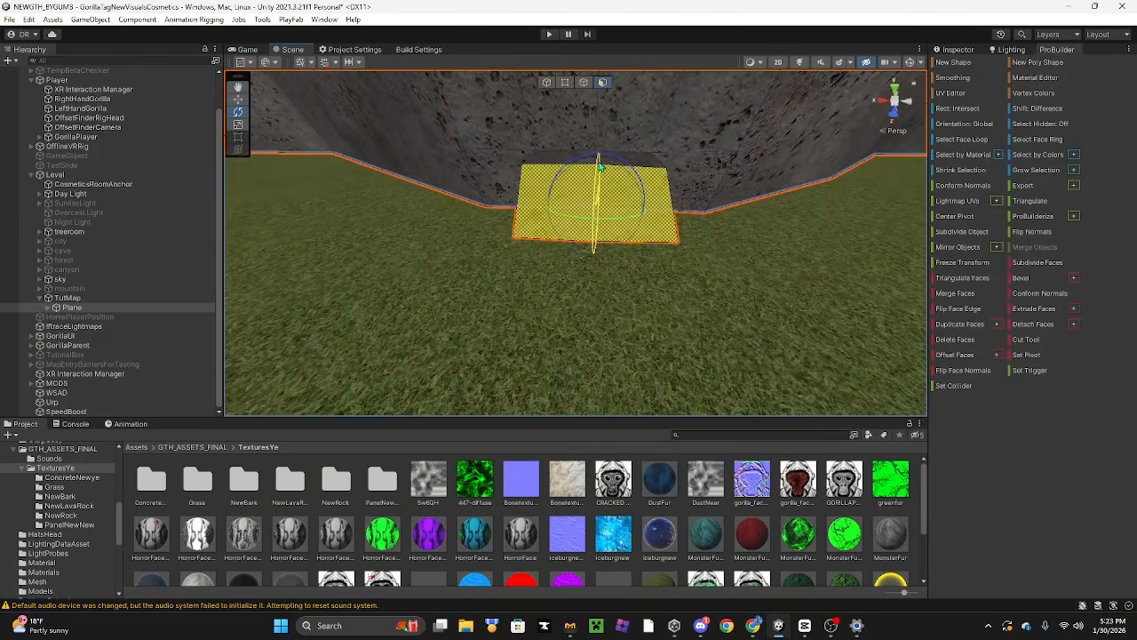
right_drag(598, 162, 684, 232)
right_drag(609, 281, 490, 111)
click(546, 84)
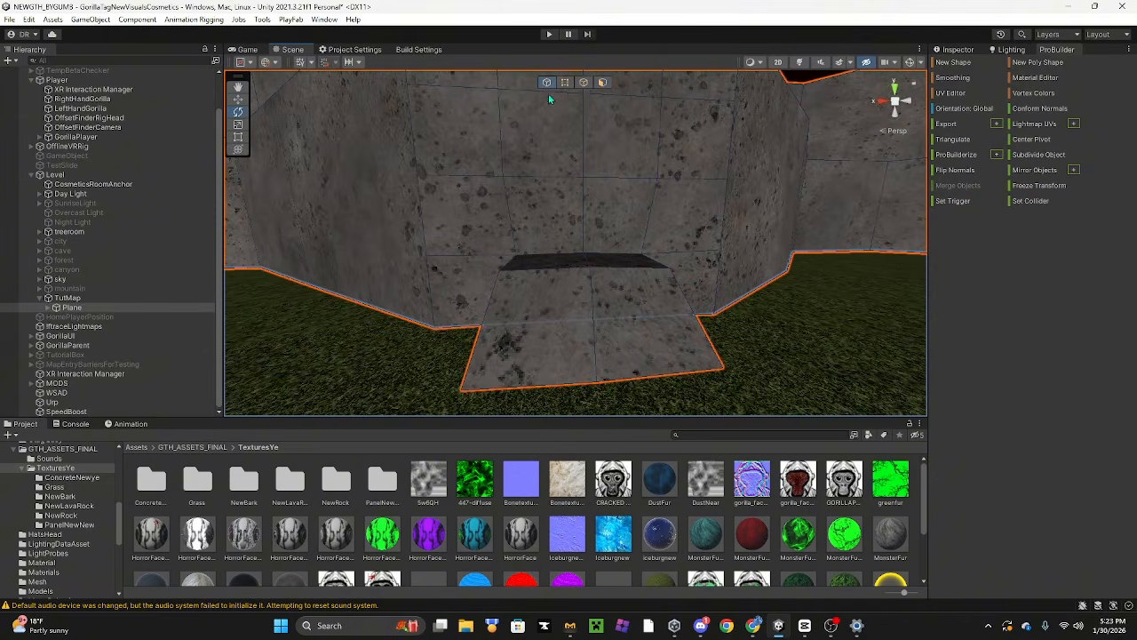
right_drag(413, 185, 531, 246)
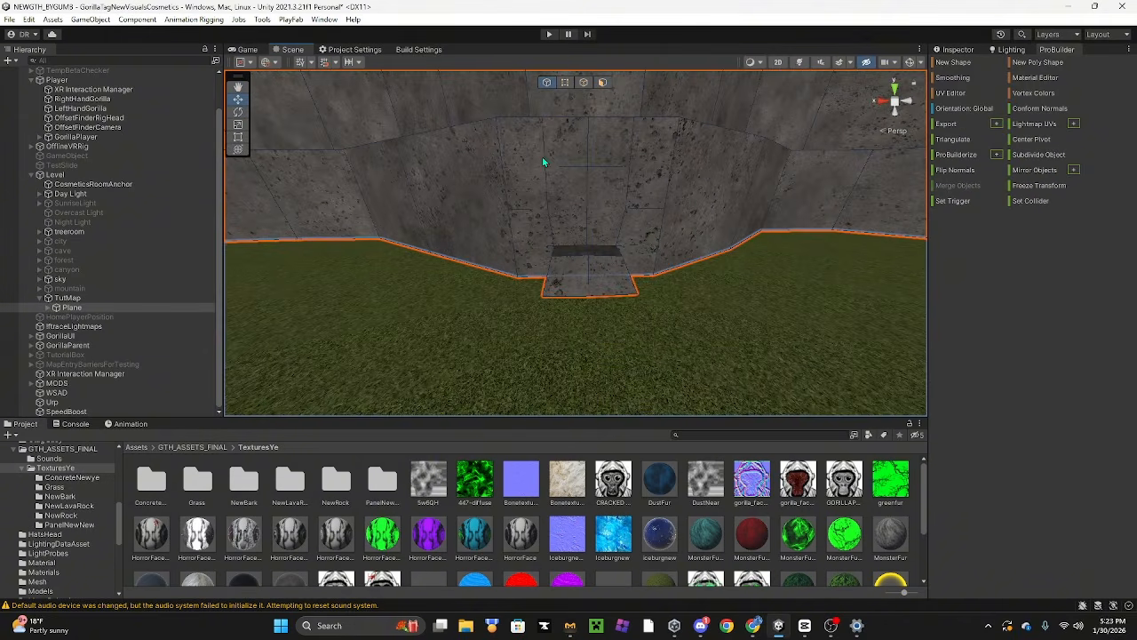
Step: Merge the subdivided wall faces above the sloped ledge and return to object selection mode
click(602, 83)
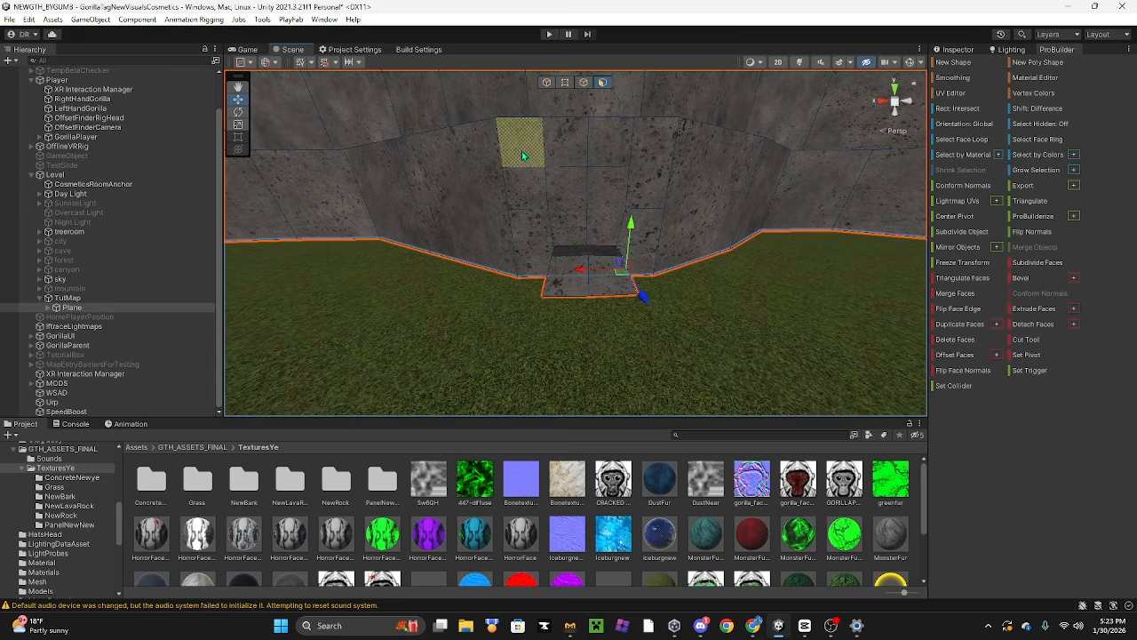
click(644, 223)
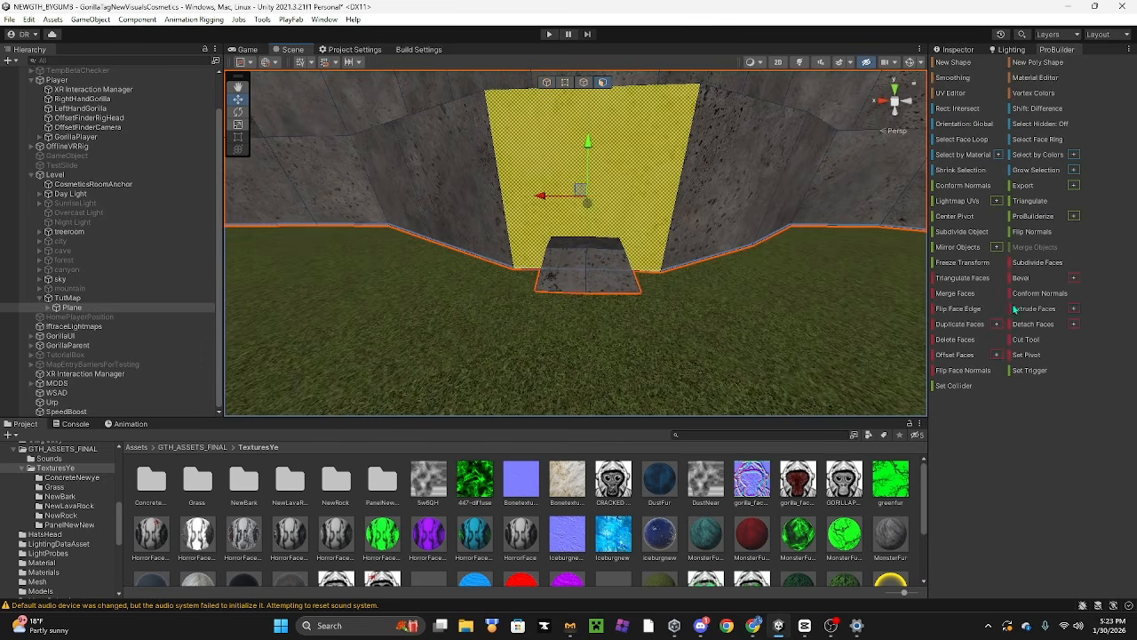
click(644, 226)
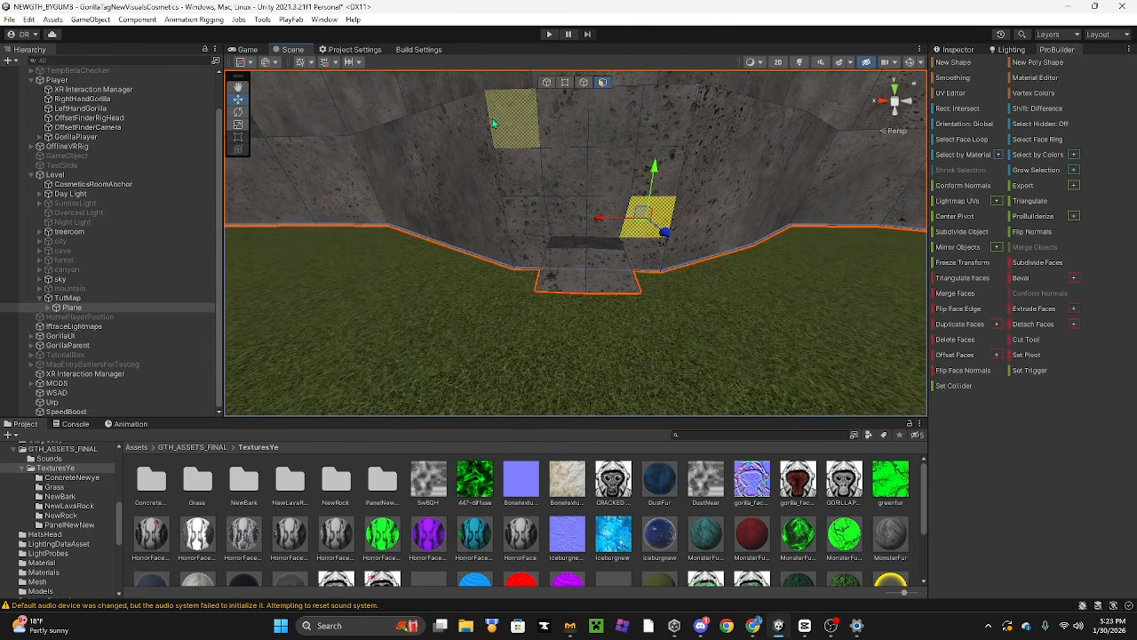
click(668, 230)
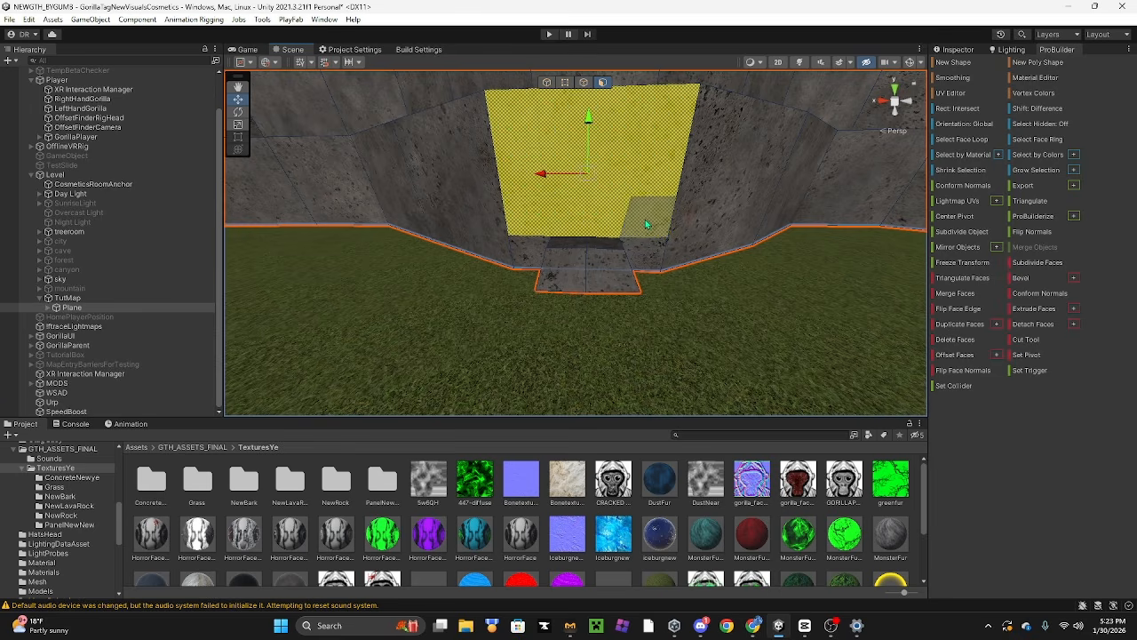
click(954, 296)
click(670, 260)
key(w)
mouse_move(670, 259)
right_down()
mouse_move(643, 236)
mouse_move(708, 239)
mouse_move(667, 272)
mouse_move(656, 260)
right_up()
click(547, 83)
key(s)
right_drag(531, 188, 419, 282)
key(s)
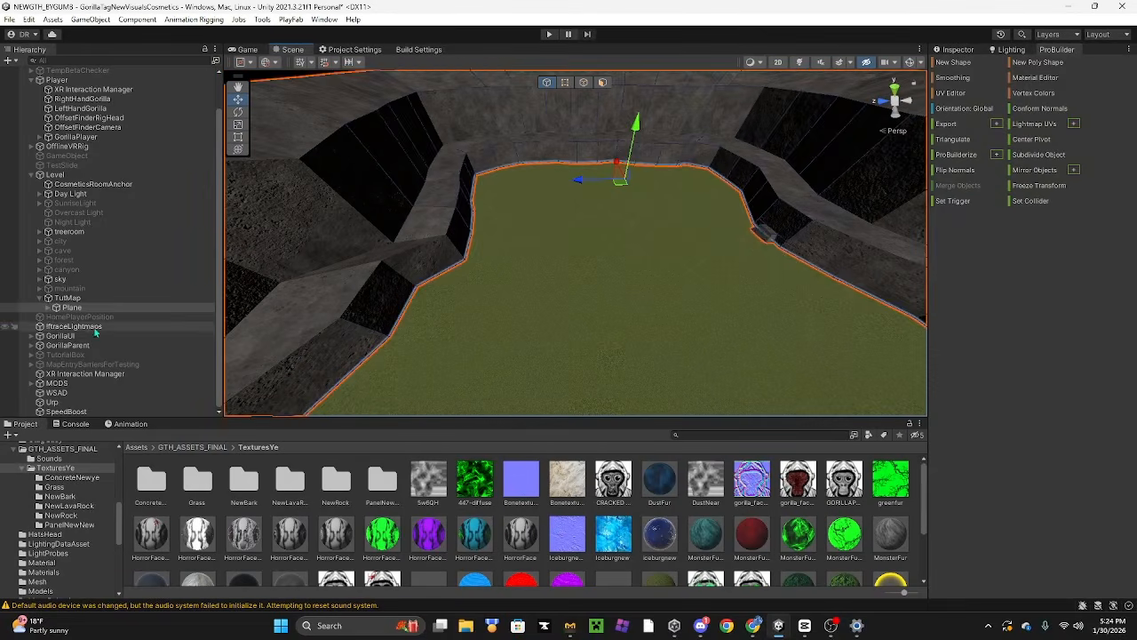
Step: Deactivate the TutMap object and collapse it in the hierarchy
click(59, 299)
click(959, 50)
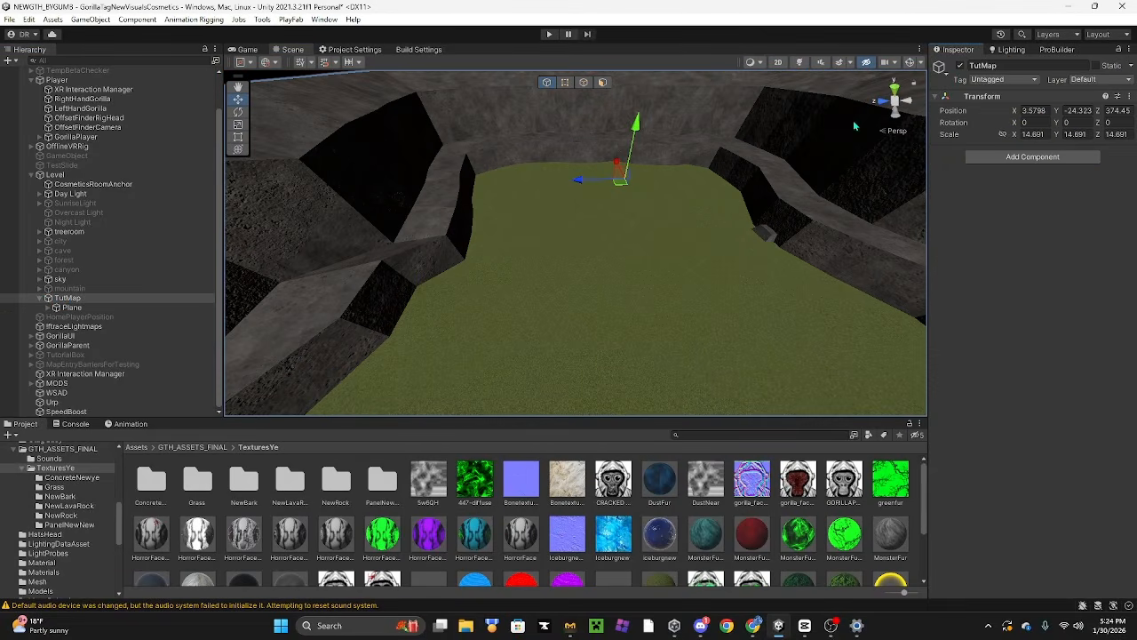
click(960, 67)
click(41, 300)
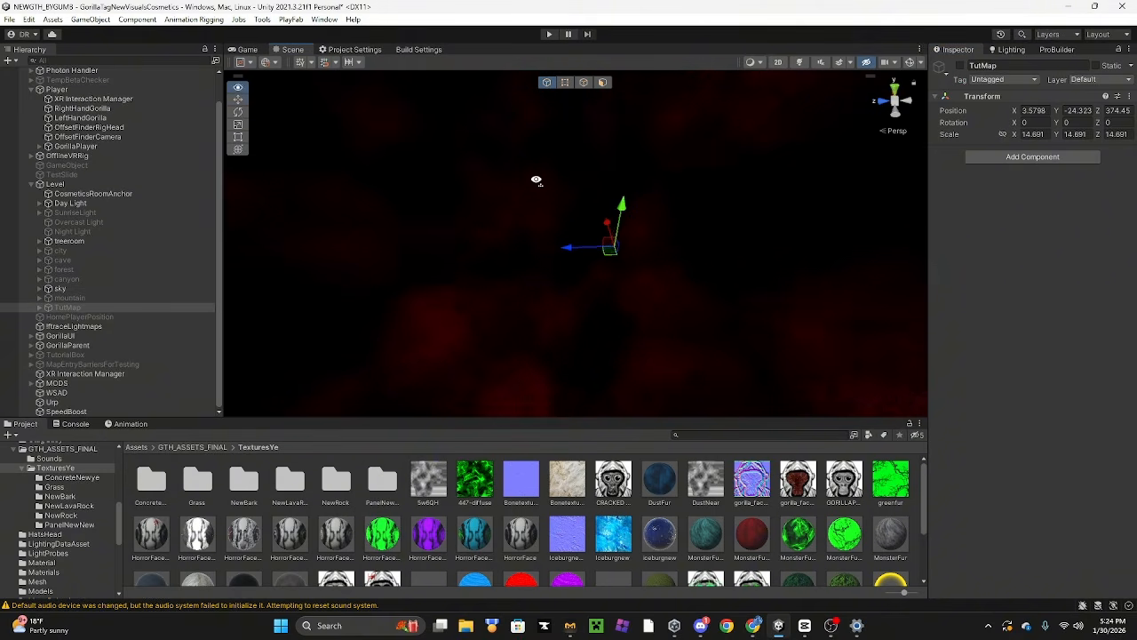